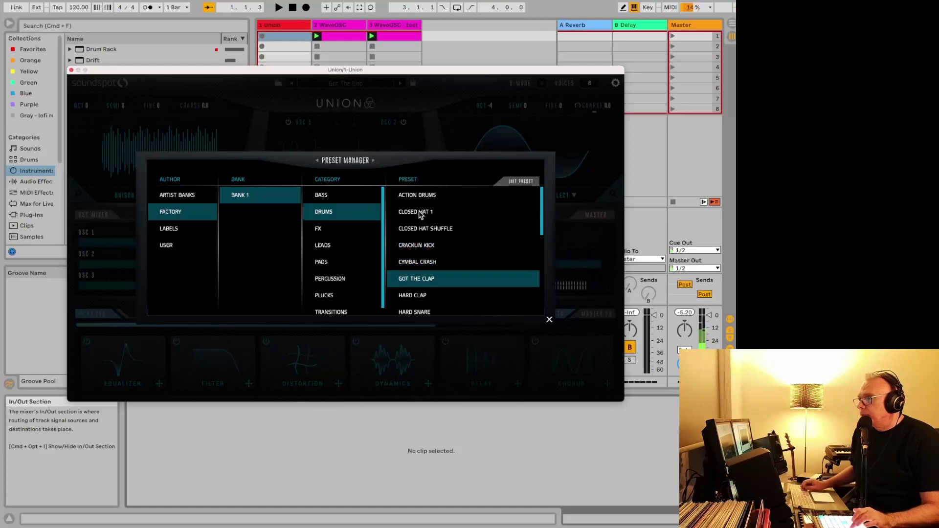
{"action": "key", "text": "Up"}
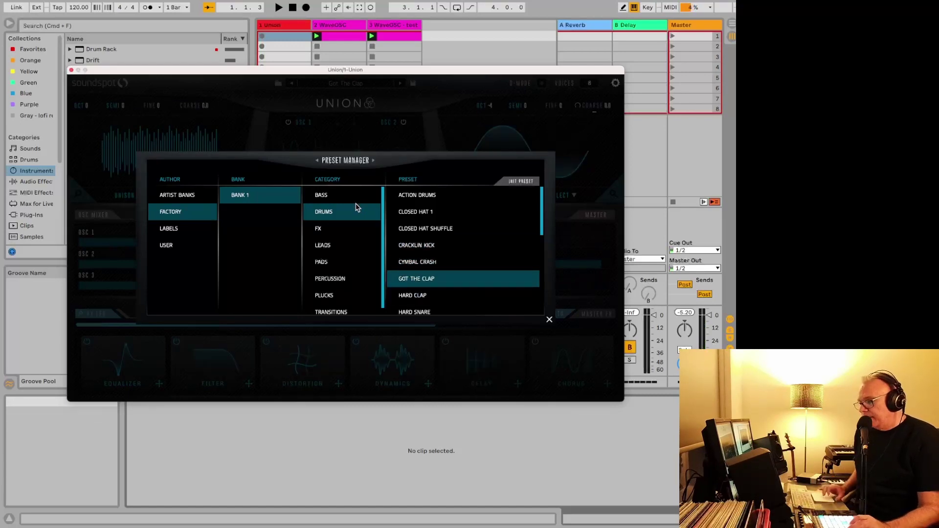
{"action": "key", "text": "Right"}
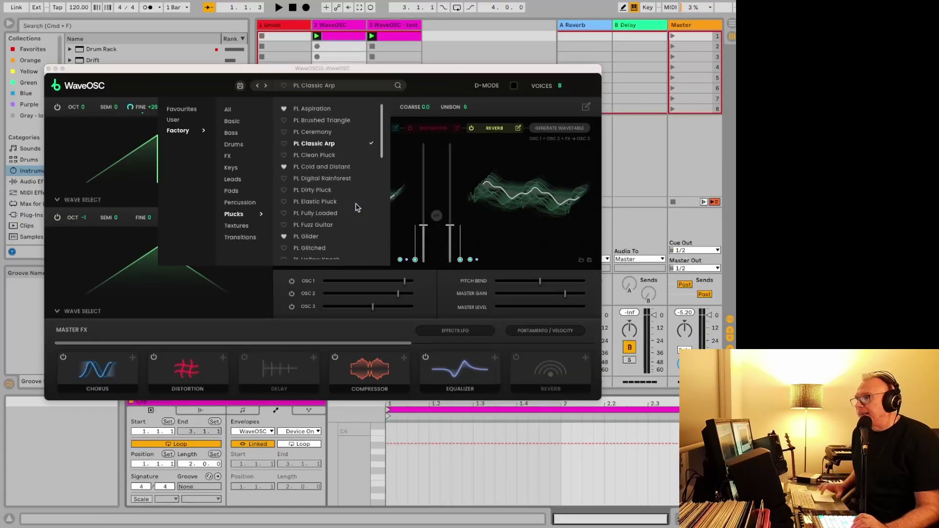
- Audition the factory pluck presets PL Cold and Distant, PL Digital Rainforest, PL Dirty Pluck and PL Elastic Pluck
{"action": "left_click", "coordinate": [316, 167]}
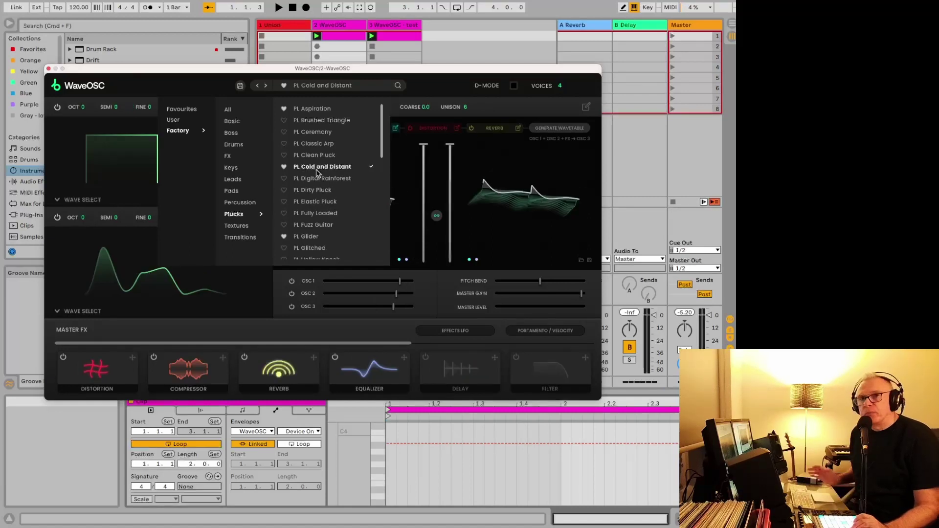
{"action": "left_click", "coordinate": [313, 179]}
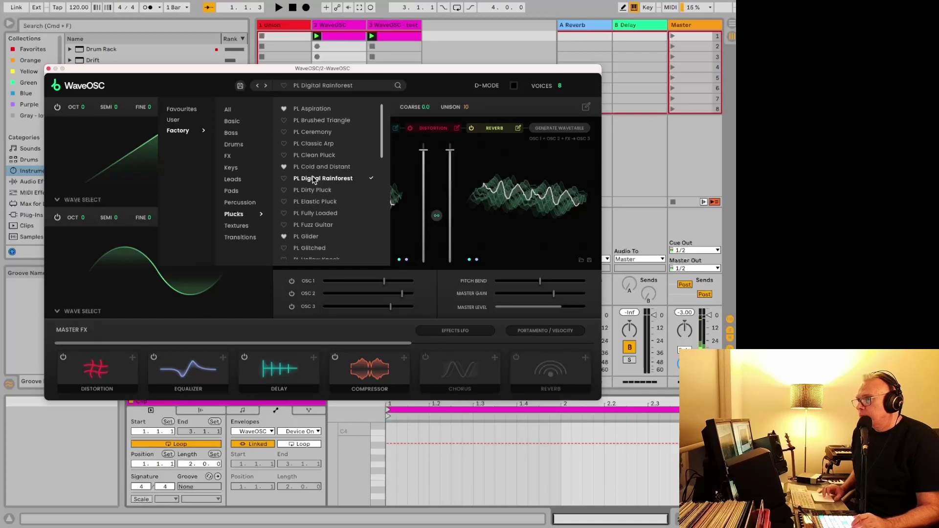
{"action": "left_click", "coordinate": [310, 192]}
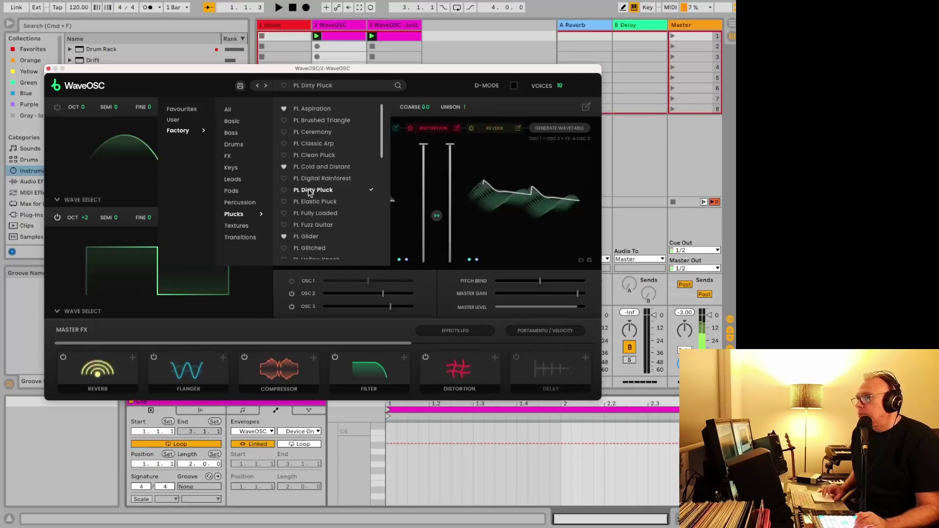
{"action": "left_click", "coordinate": [308, 202]}
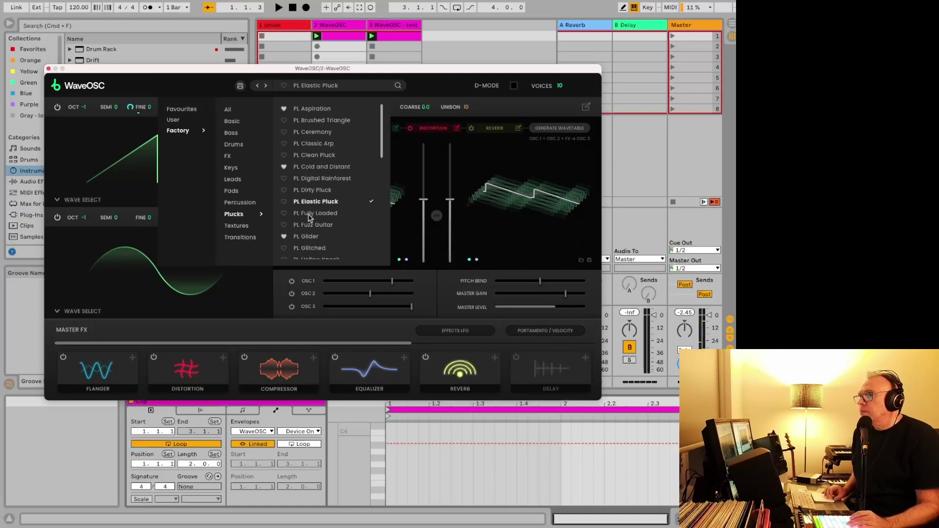
- Audition the factory pluck presets PL Fully Loaded, PL Fuzz Guitar, PL Glitched and PL Hollow Knock
{"action": "left_click", "coordinate": [310, 215]}
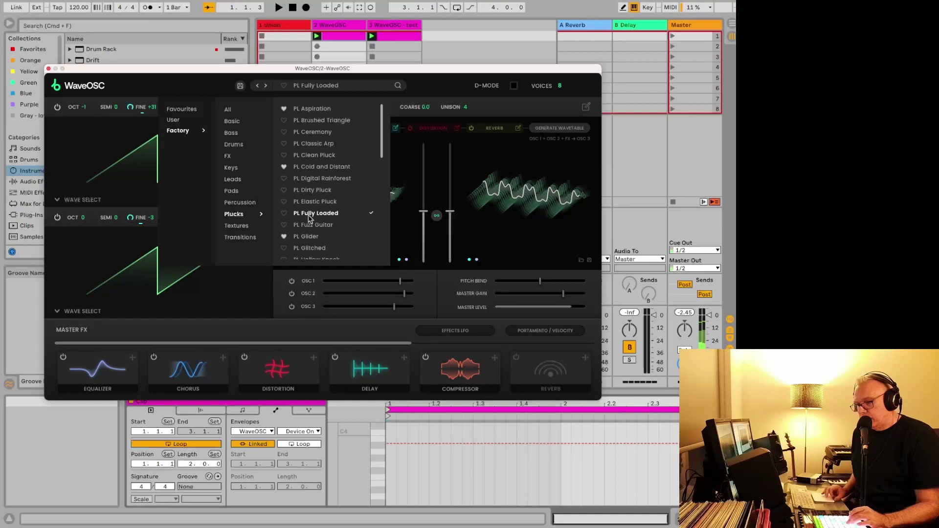
{"action": "left_click", "coordinate": [306, 227]}
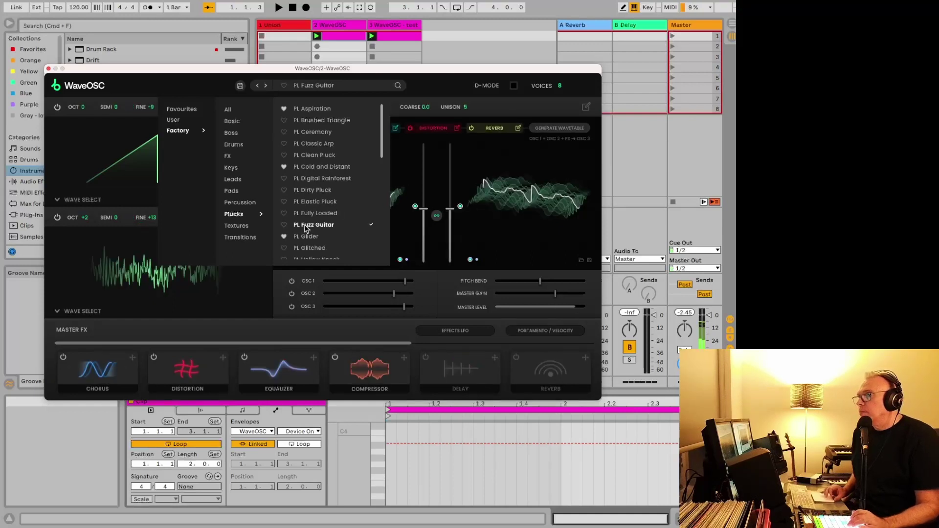
{"action": "left_click", "coordinate": [306, 250]}
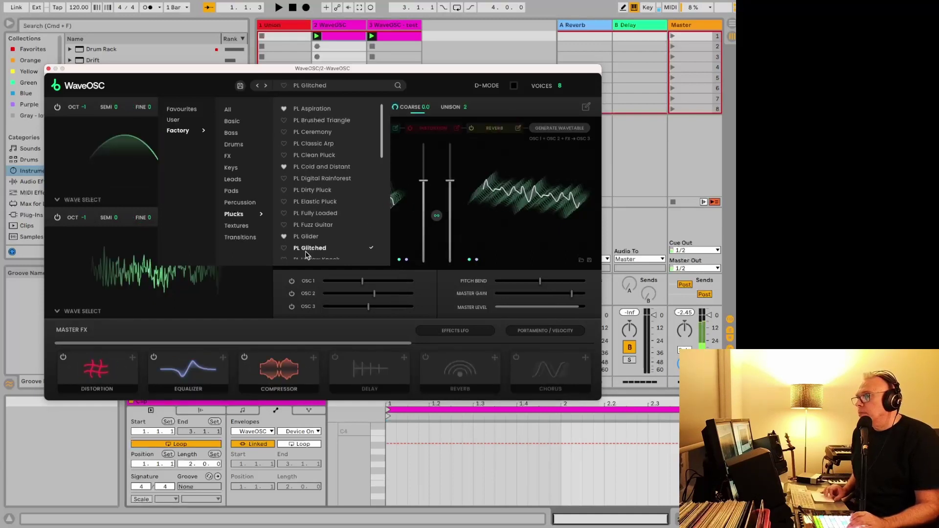
{"action": "scroll", "coordinate": [304, 249], "scroll_direction": "down", "scroll_amount": 4}
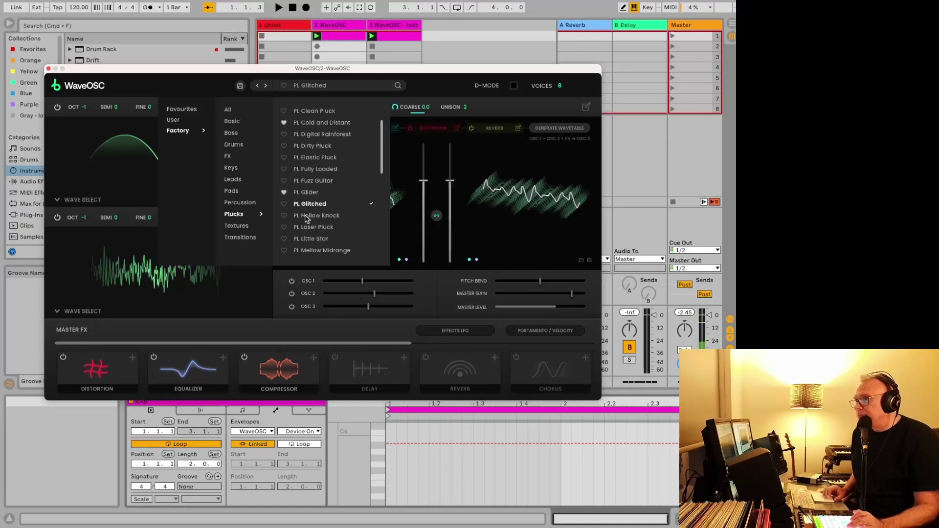
{"action": "left_click", "coordinate": [305, 215]}
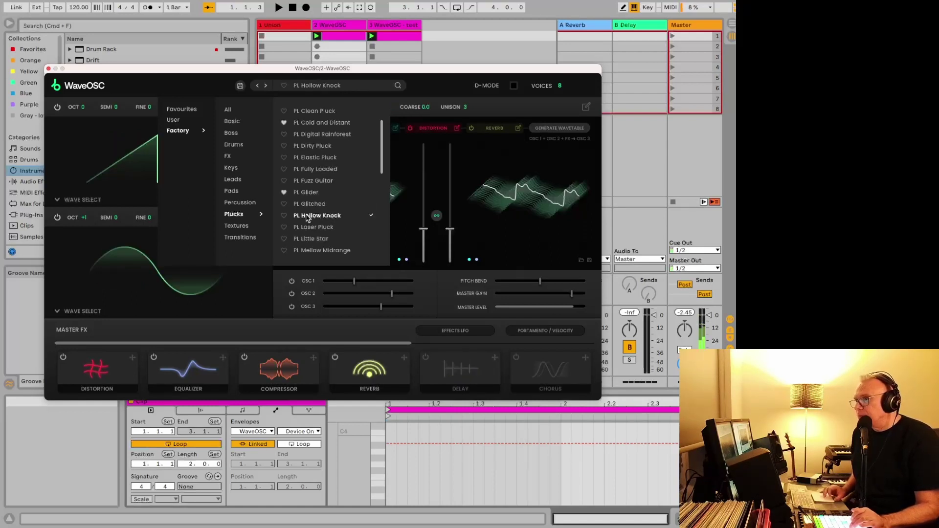
- Audition the factory pad presets PAD Fuzzy Felt, PAD Head Rush, PAD In Dreams and PAD Journey Pad
{"action": "left_click", "coordinate": [233, 192]}
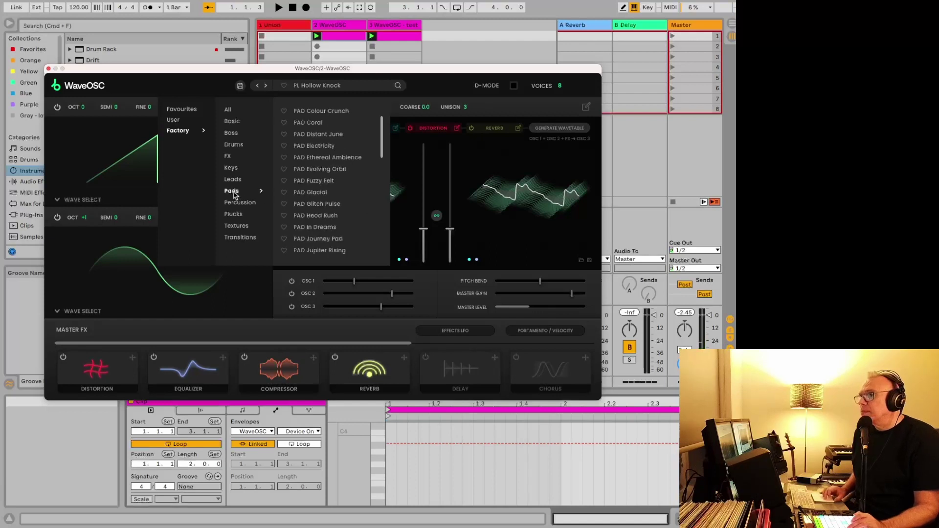
{"action": "left_click", "coordinate": [312, 180]}
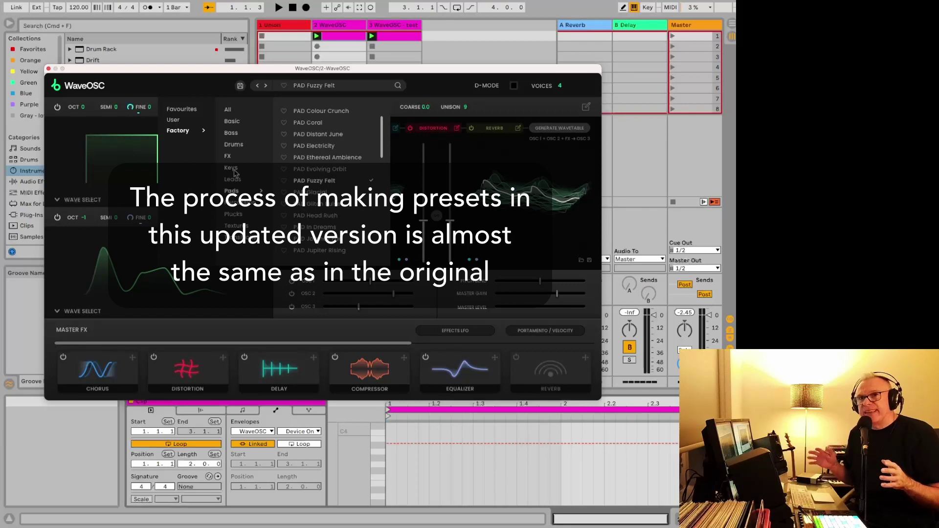
{"action": "left_click", "coordinate": [303, 215]}
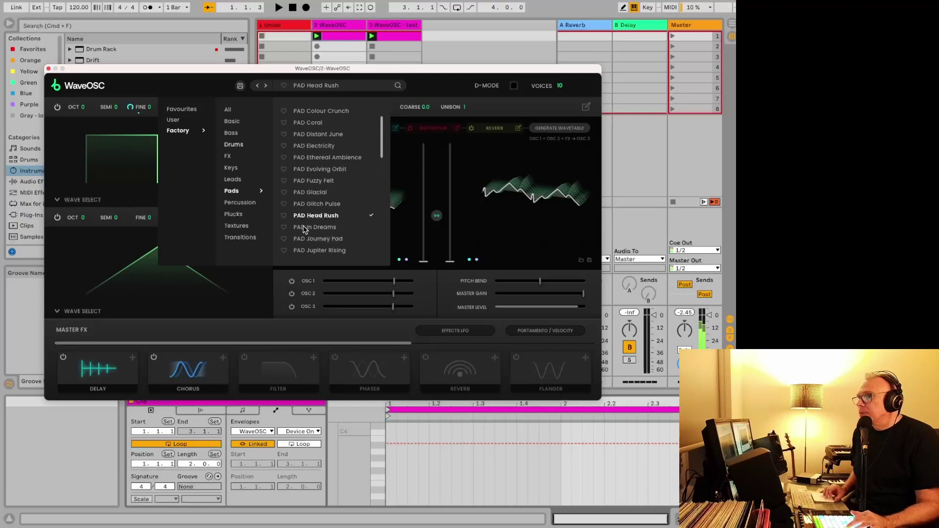
{"action": "left_click", "coordinate": [305, 229]}
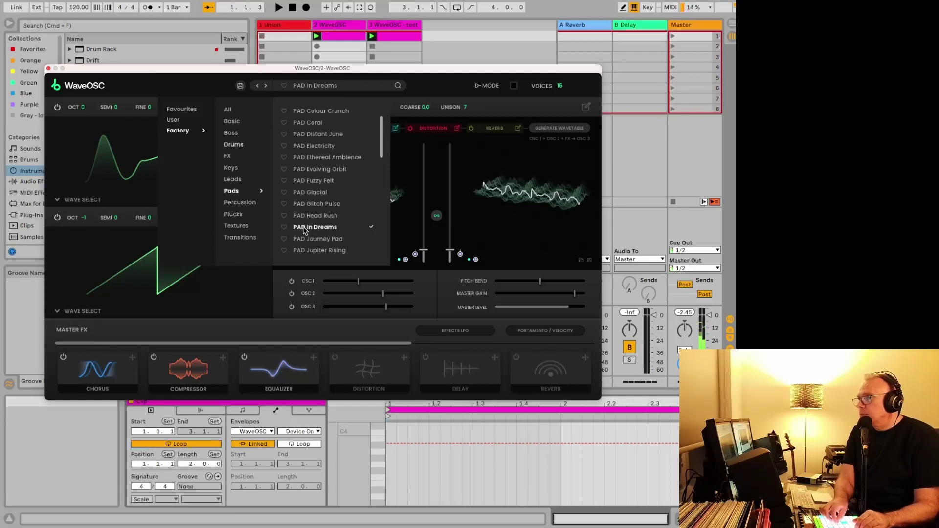
{"action": "left_click", "coordinate": [308, 241]}
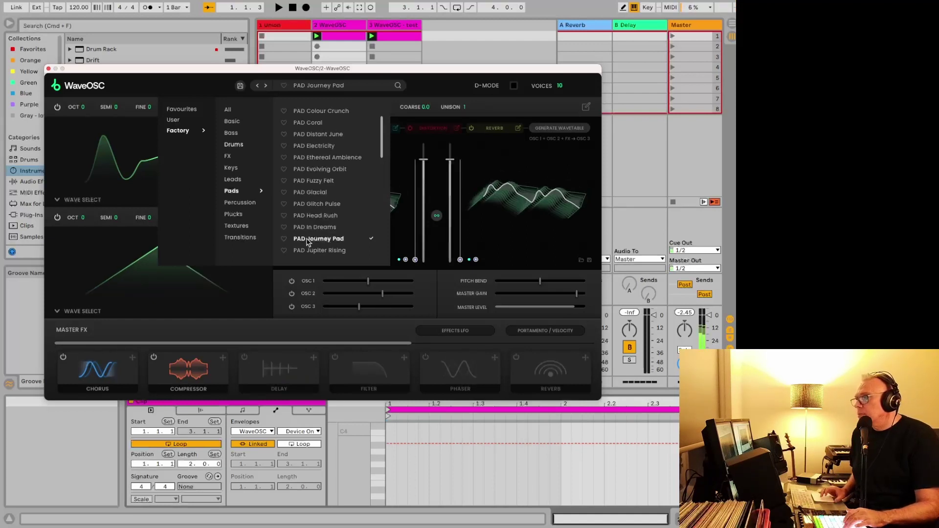
- Audition the pad presets PAD Morning Light and PAD Organ Layers, and load PAD Pedal Swell and mark it as a favourite
{"action": "scroll", "coordinate": [316, 229], "scroll_direction": "down", "scroll_amount": 5}
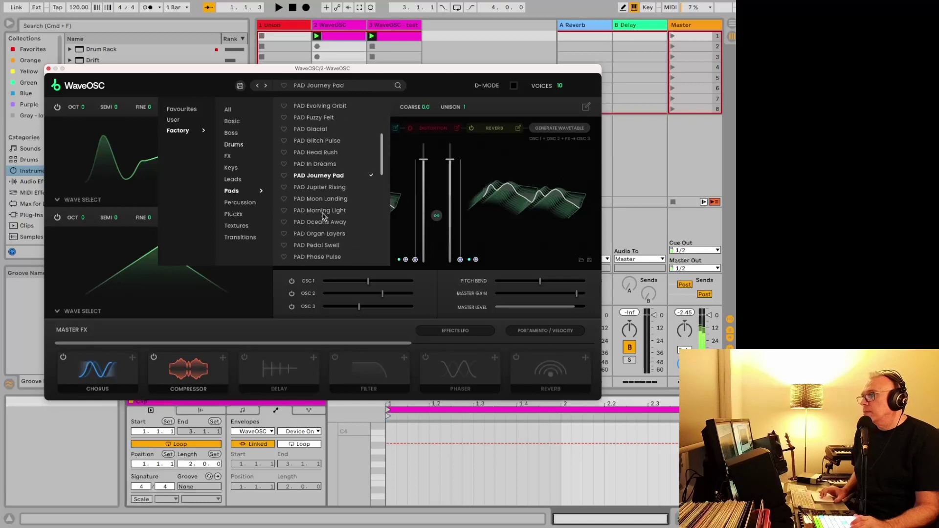
{"action": "left_click", "coordinate": [323, 212]}
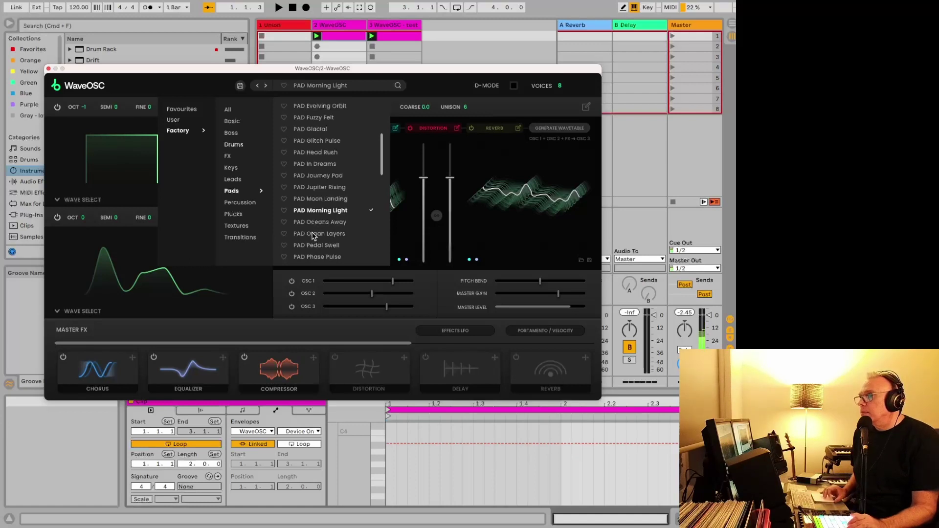
{"action": "left_click", "coordinate": [314, 234]}
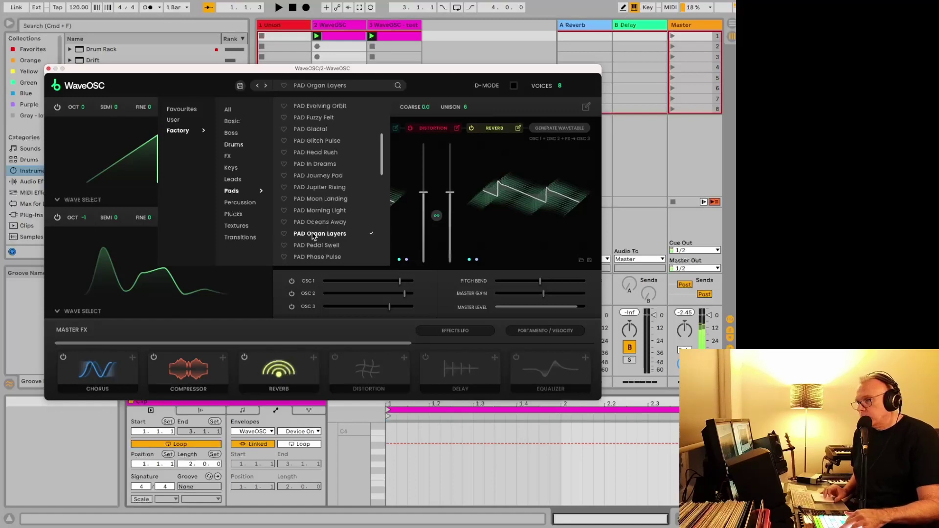
{"action": "left_click", "coordinate": [314, 245]}
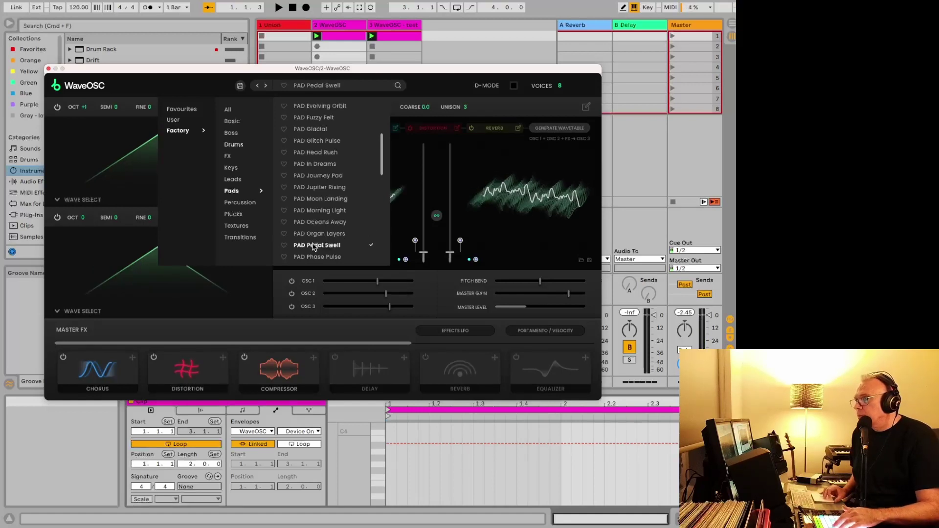
{"action": "left_click", "coordinate": [284, 246]}
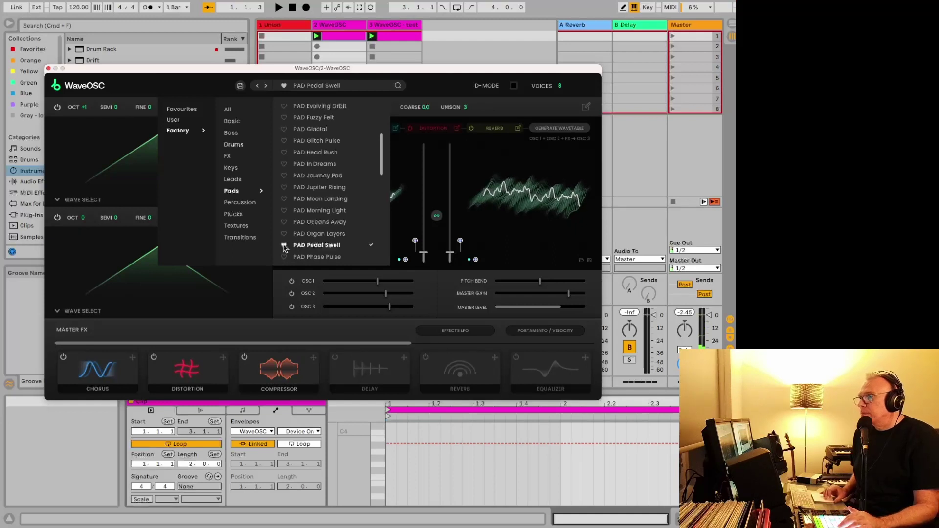
- Audition the factory pad presets PAD Phase Pulse and PAD Quiet Ensemble
{"action": "left_click", "coordinate": [297, 257]}
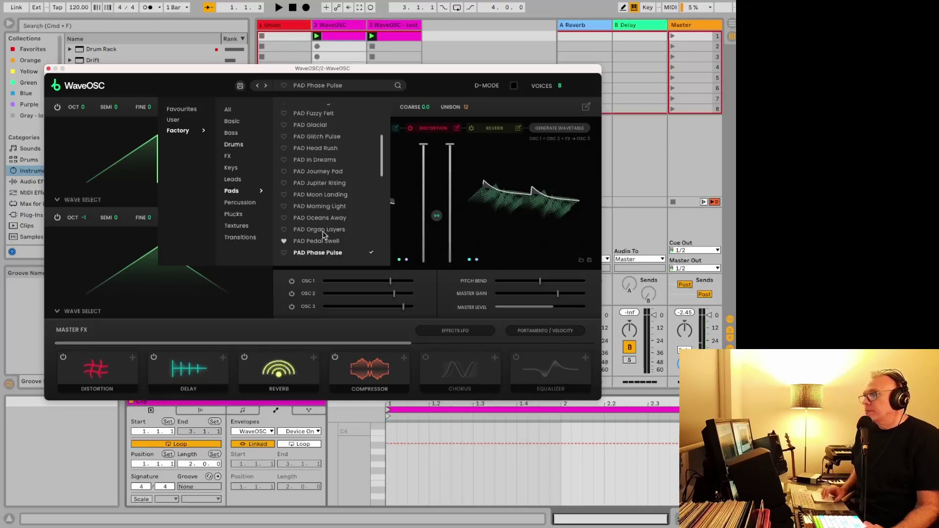
{"action": "scroll", "coordinate": [321, 243], "scroll_direction": "down", "scroll_amount": 3}
{"action": "left_click", "coordinate": [311, 245]}
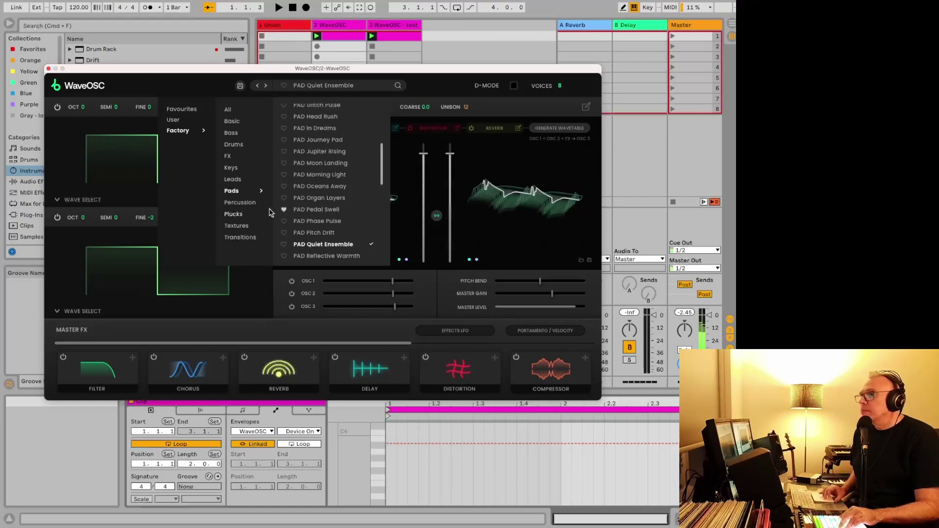
- Audition the factory lead presets LD Lovely Alien, LD Lucky Lead, LD Mountains, LD Night Sky, LD Over and Over and LD Photosynthesis
{"action": "left_click", "coordinate": [236, 181]}
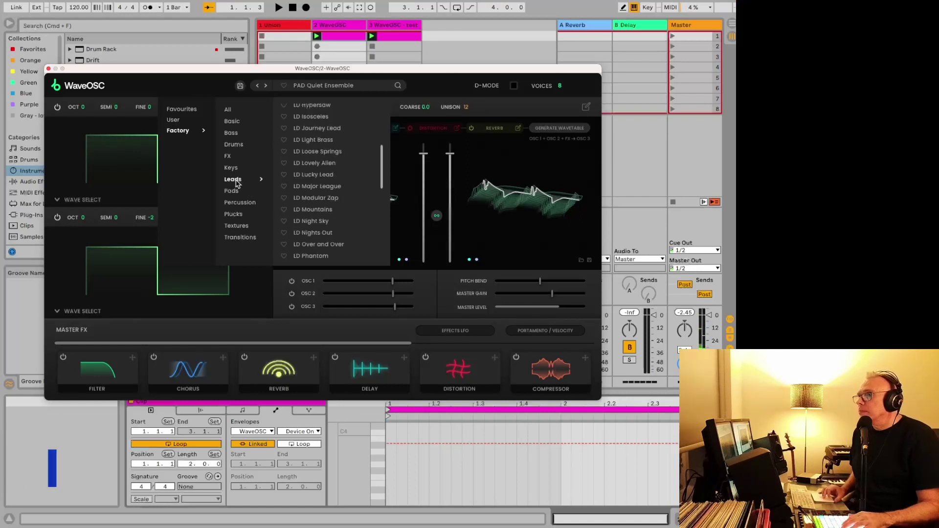
{"action": "left_click", "coordinate": [305, 164]}
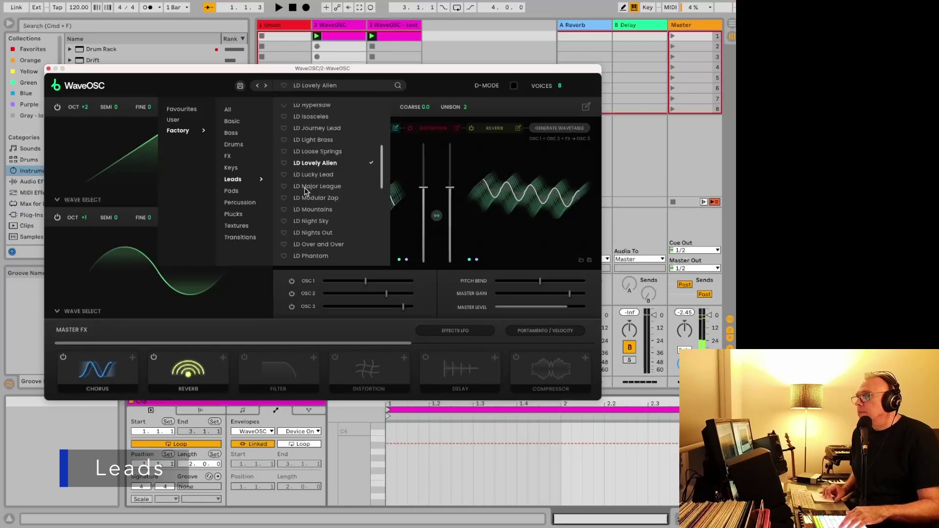
{"action": "left_click", "coordinate": [305, 175]}
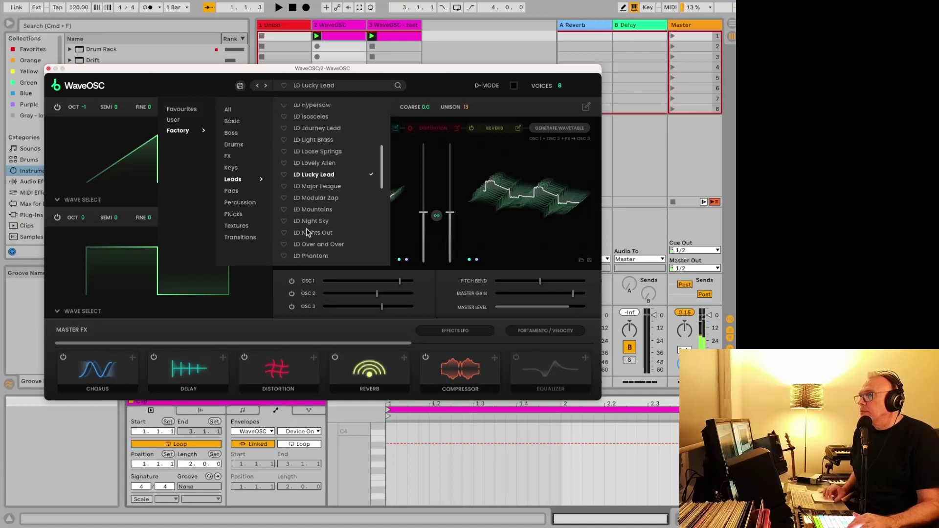
{"action": "left_click", "coordinate": [310, 211]}
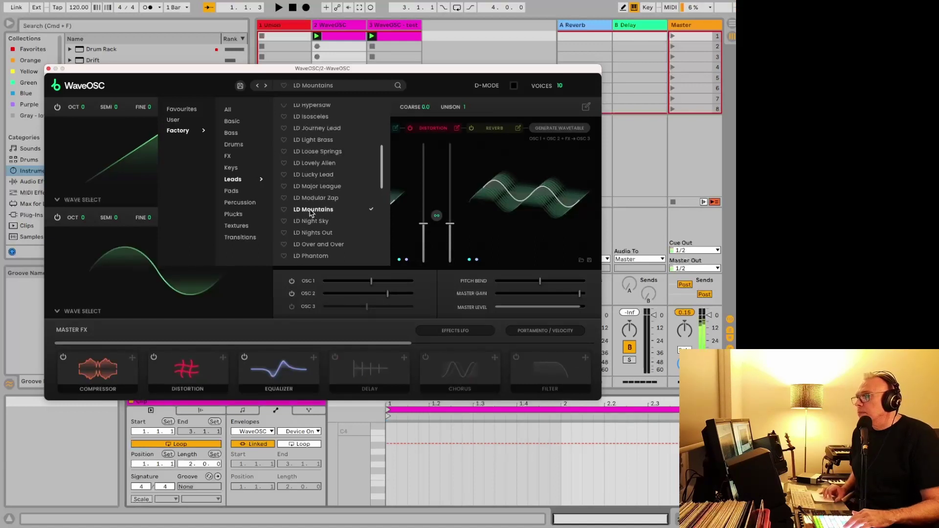
{"action": "left_click", "coordinate": [308, 223]}
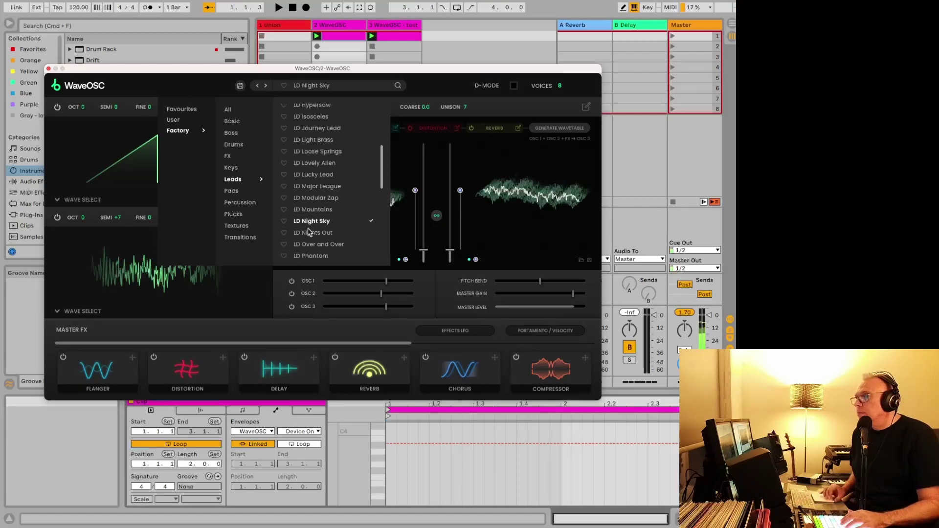
{"action": "left_click", "coordinate": [308, 232]}
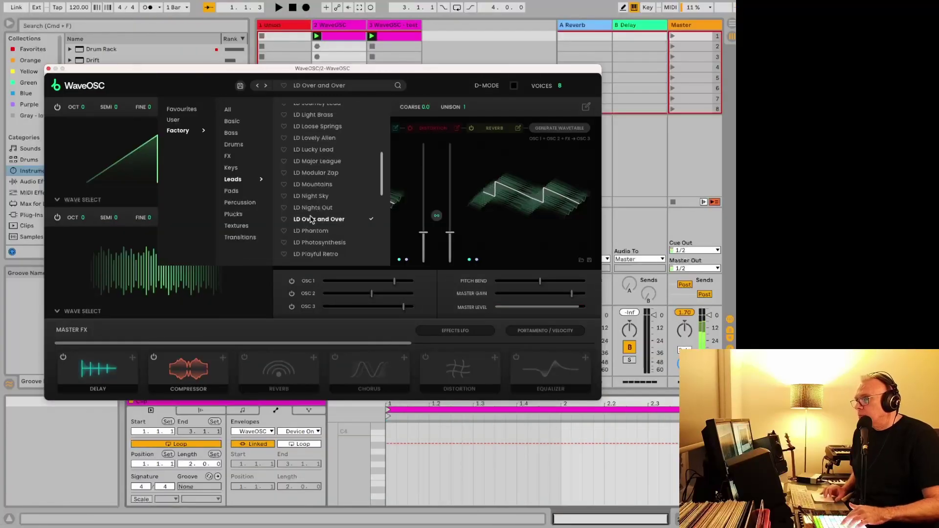
{"action": "left_click", "coordinate": [312, 243]}
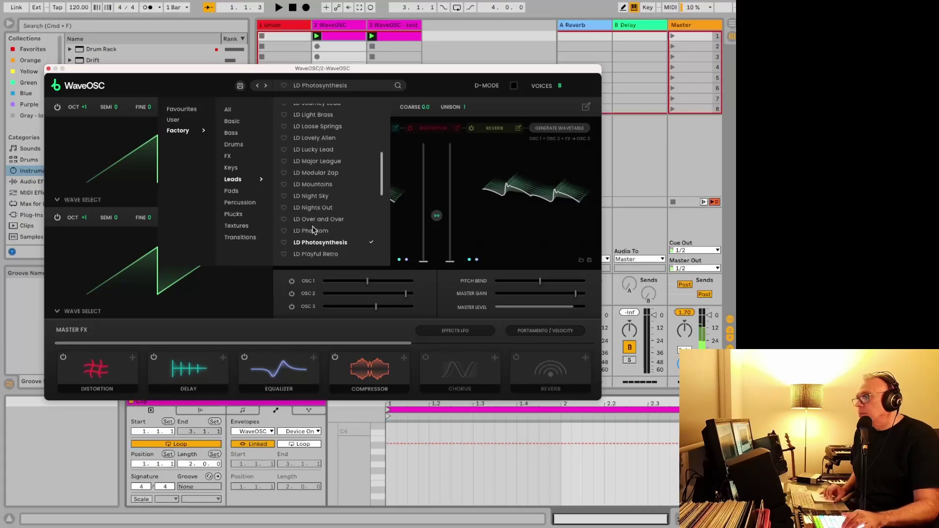
- Audition the factory keys preset KEY Interference Bells, and load KEY No-fi Organ and mark it as a favourite
{"action": "left_click", "coordinate": [232, 168]}
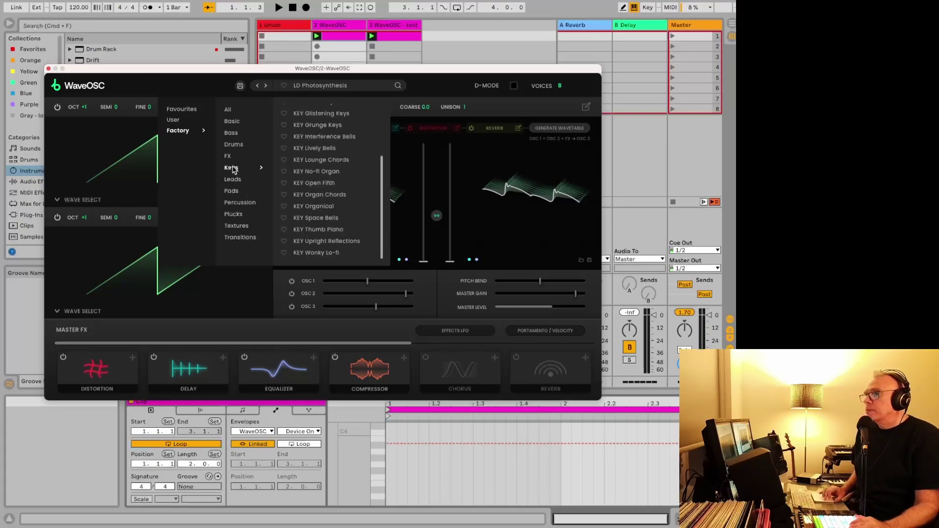
{"action": "left_click", "coordinate": [300, 137]}
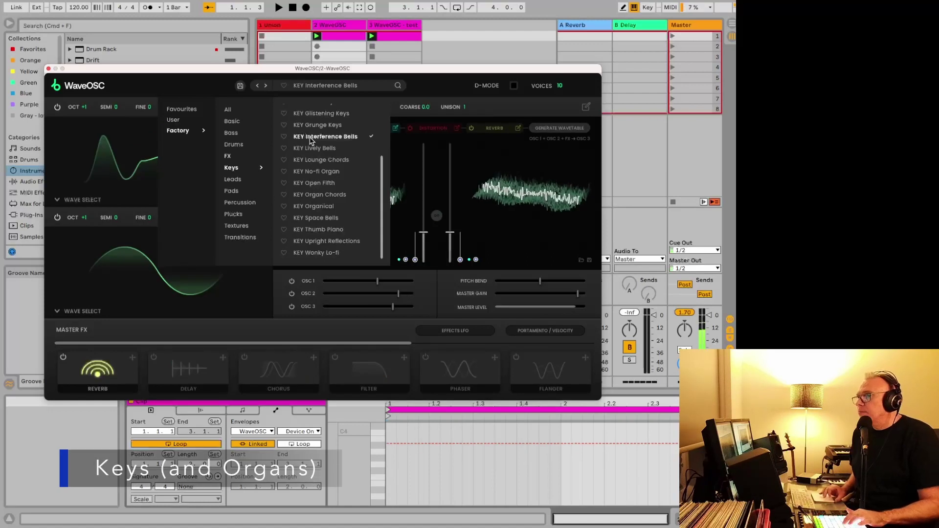
{"action": "left_click", "coordinate": [313, 173]}
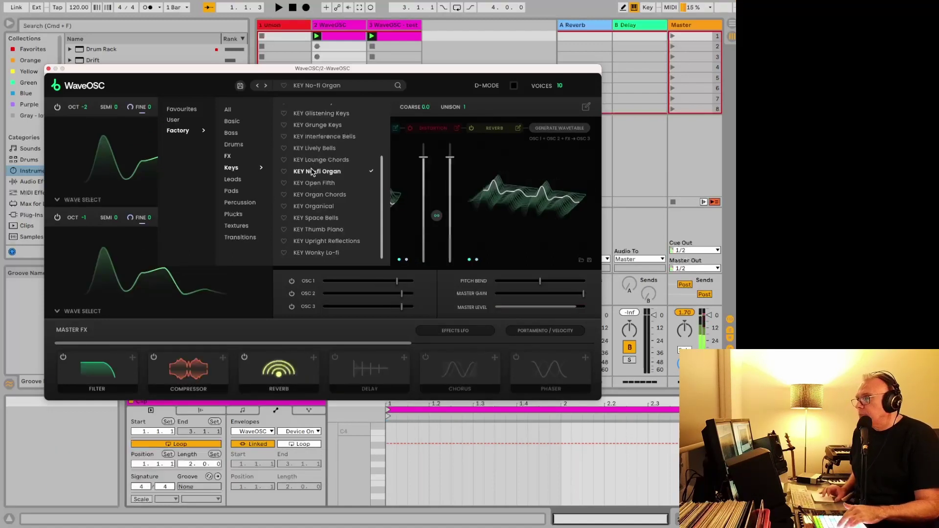
{"action": "left_click", "coordinate": [284, 171]}
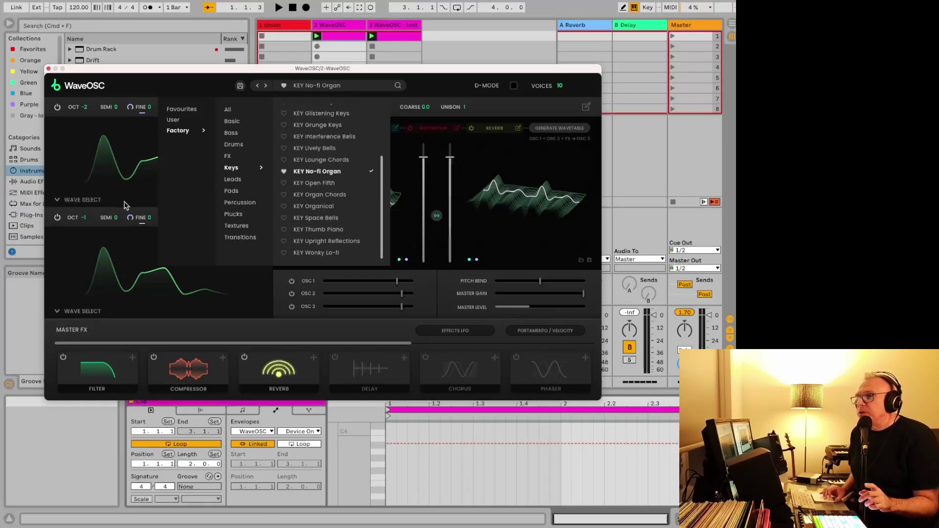
- View the waveform choices of the first oscillator in KEY No-fi Organ, keeping Organ selected
{"action": "left_click", "coordinate": [80, 205]}
{"action": "left_click", "coordinate": [81, 200]}
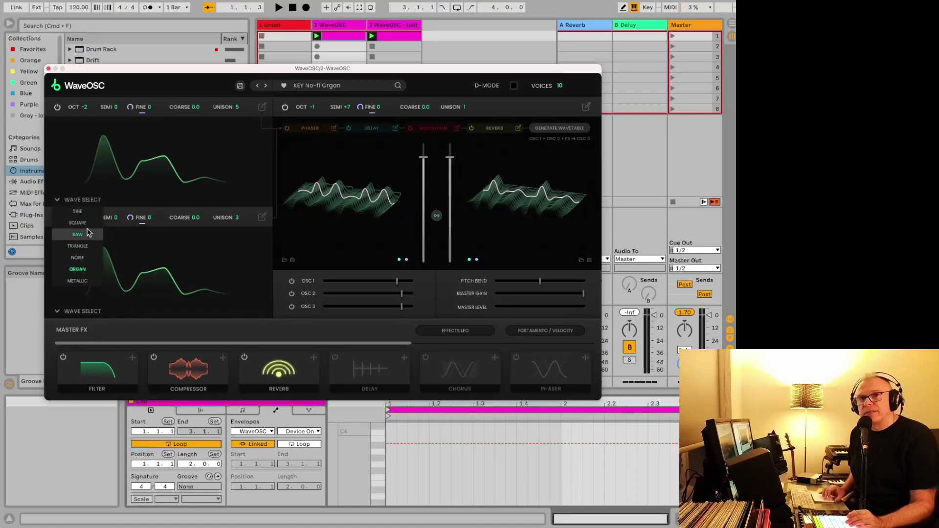
{"action": "left_click", "coordinate": [85, 274]}
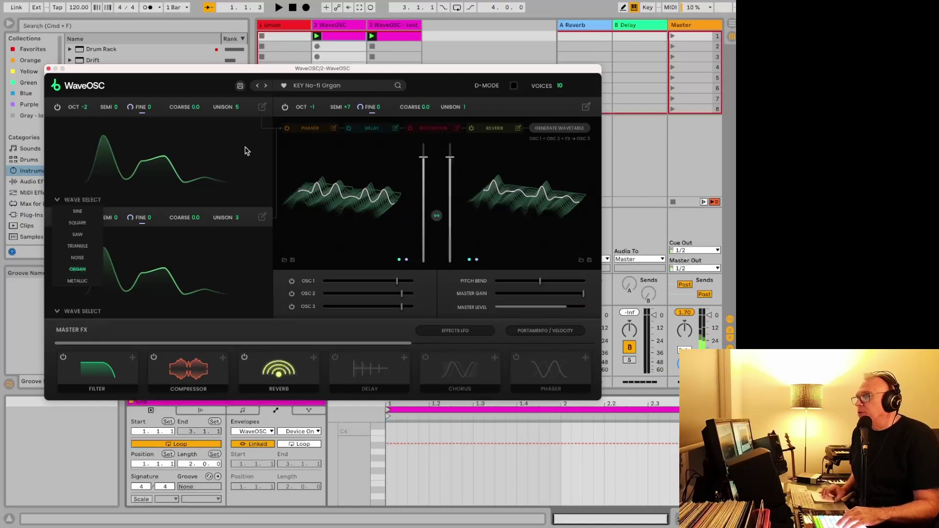
- Load the factory keys preset KEY Organ Chords and view the waveform choices of its first oscillator
{"action": "left_click", "coordinate": [339, 93]}
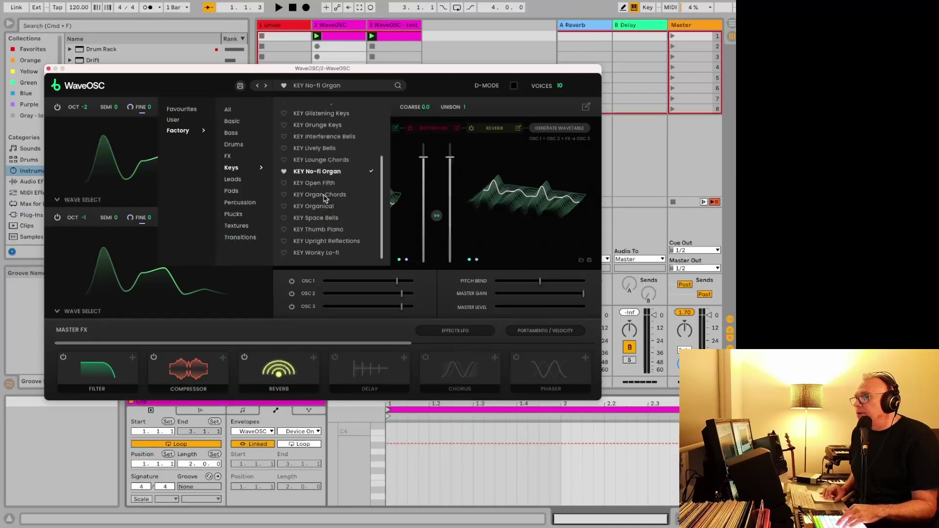
{"action": "left_click", "coordinate": [324, 195]}
{"action": "left_click", "coordinate": [122, 203]}
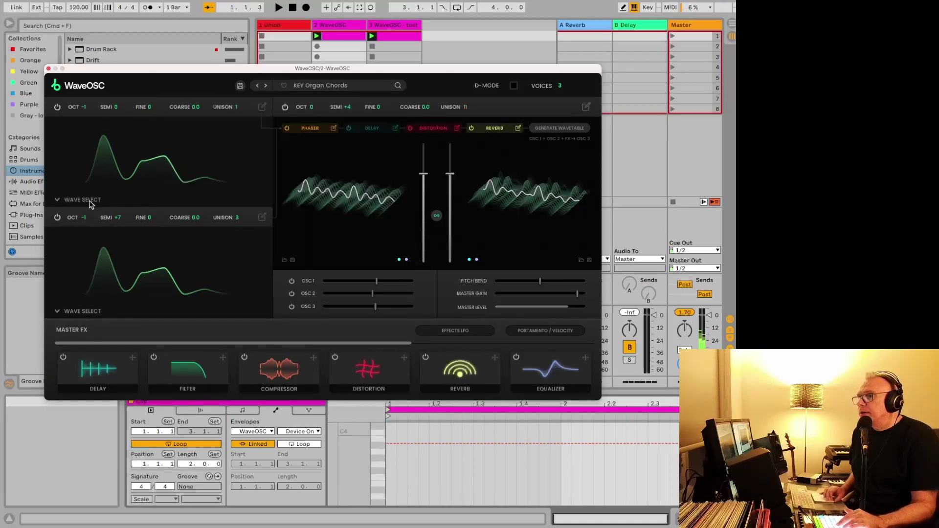
{"action": "left_click", "coordinate": [89, 200]}
{"action": "left_click", "coordinate": [91, 202]}
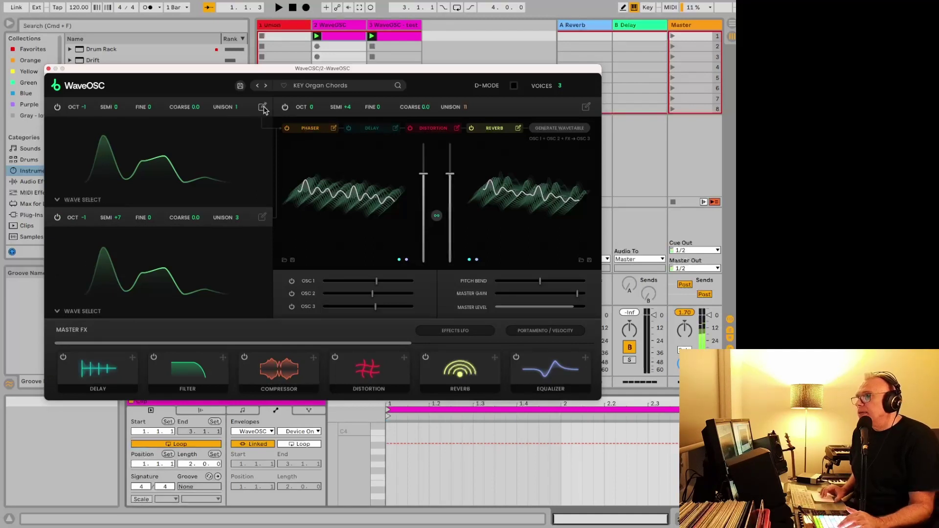
- Audition the factory keys presets KEY Lounge Chords, KEY Glistening Keys and KEY Grunge Keys
{"action": "left_click", "coordinate": [302, 87]}
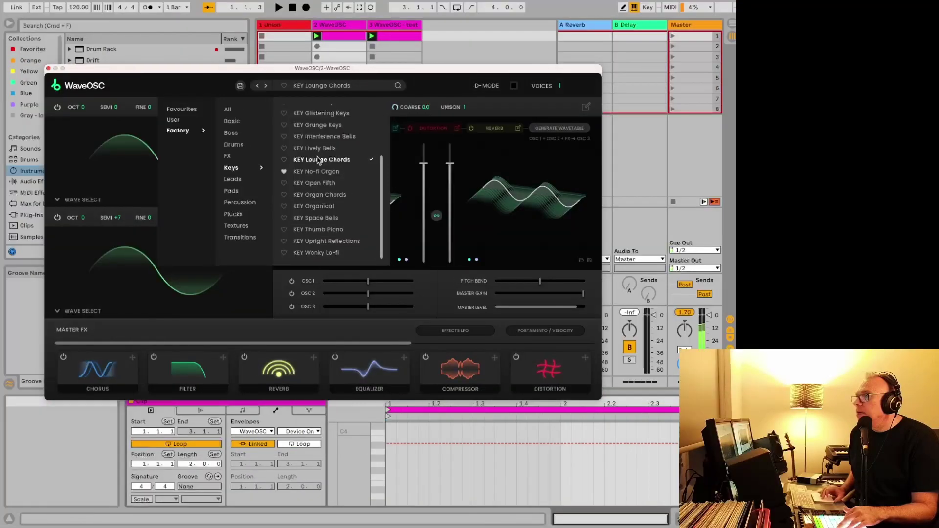
{"action": "scroll", "coordinate": [309, 149], "scroll_direction": "up", "scroll_amount": 4}
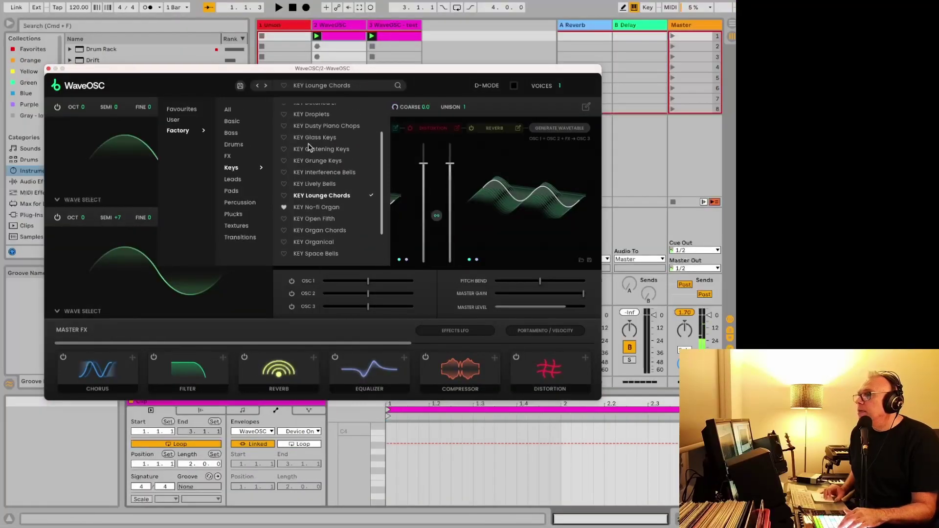
{"action": "scroll", "coordinate": [309, 148], "scroll_direction": "up", "scroll_amount": 3}
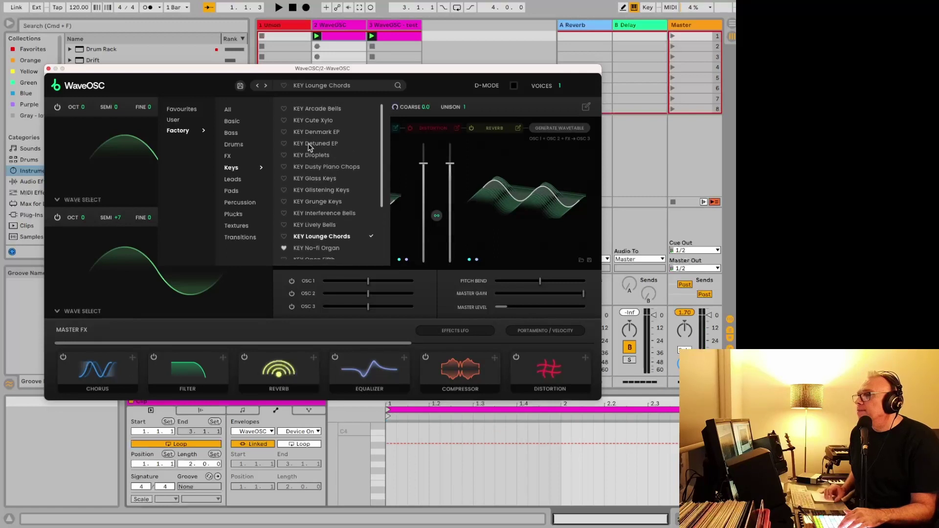
{"action": "scroll", "coordinate": [309, 147], "scroll_direction": "down", "scroll_amount": 1}
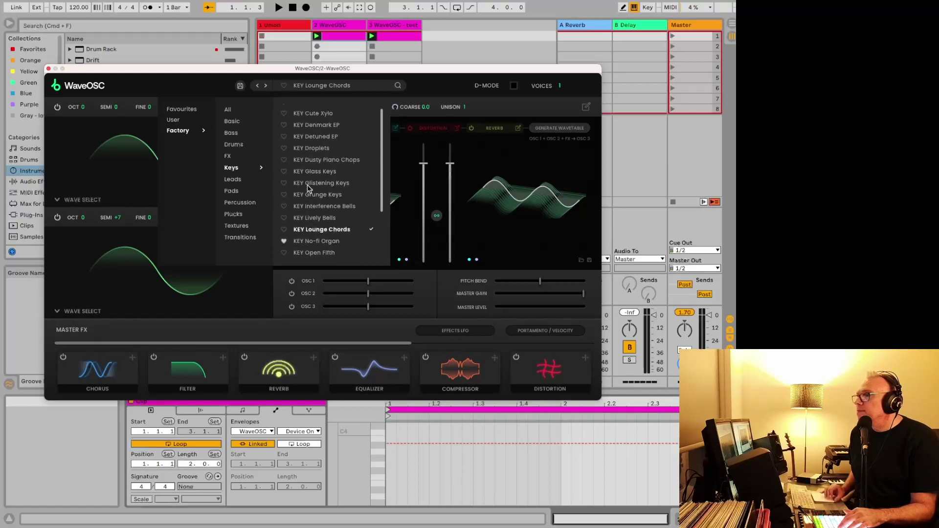
{"action": "left_click", "coordinate": [308, 183]}
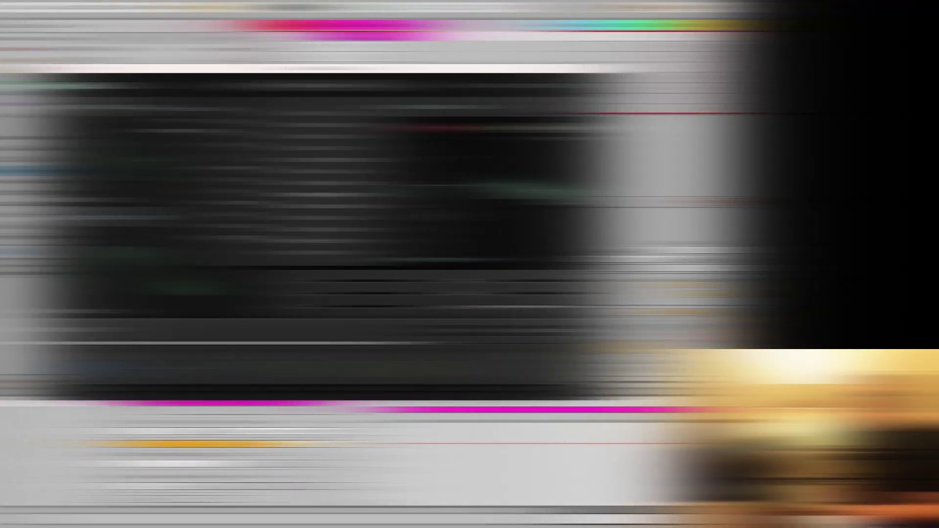
{"action": "left_click", "coordinate": [316, 195]}
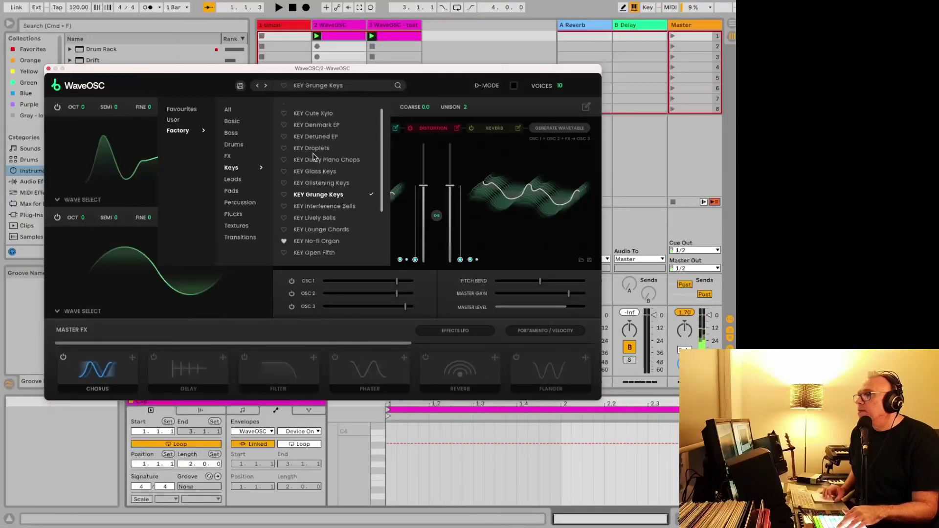
{"action": "left_click", "coordinate": [317, 241]}
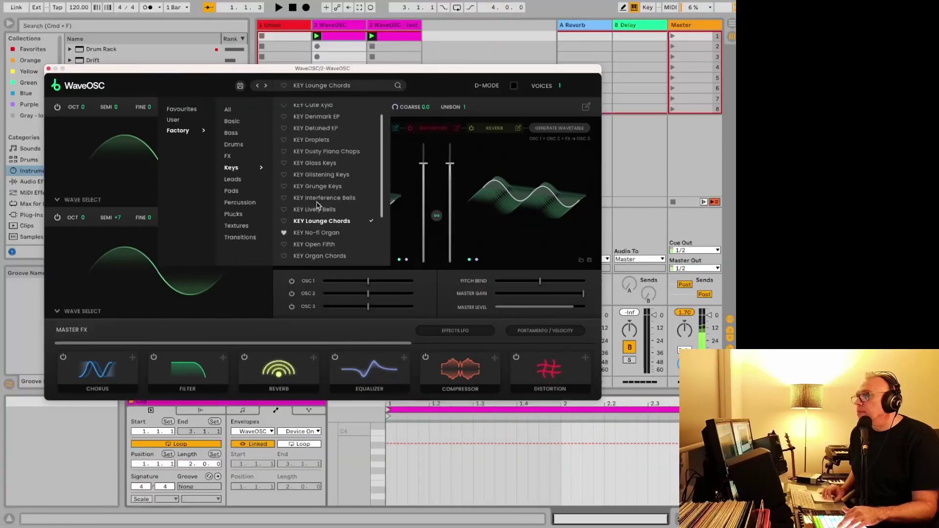
- Audition the keys presets KEY Interference Bells, KEY Grunge Keys, KEY Glass Keys and KEY Dusty Piano Chops
{"action": "left_click", "coordinate": [316, 201]}
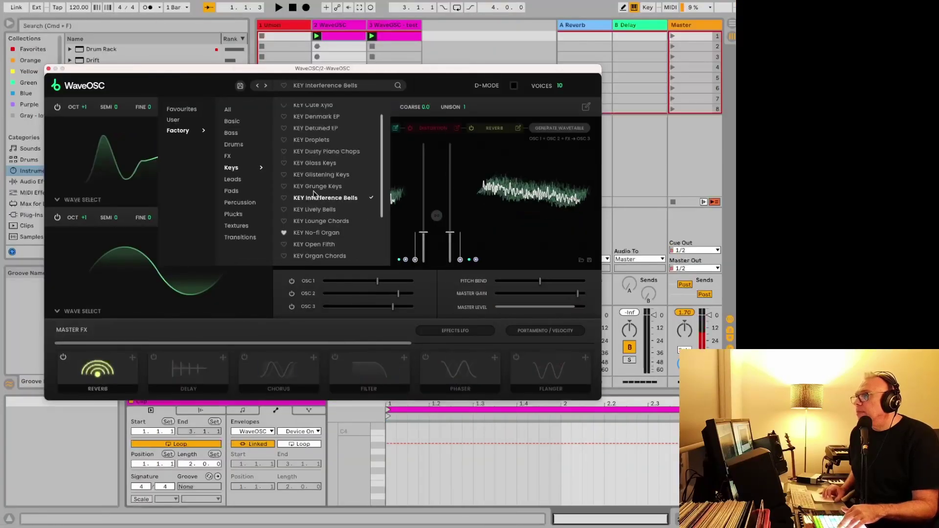
{"action": "left_click", "coordinate": [316, 187]}
{"action": "left_click", "coordinate": [314, 165]}
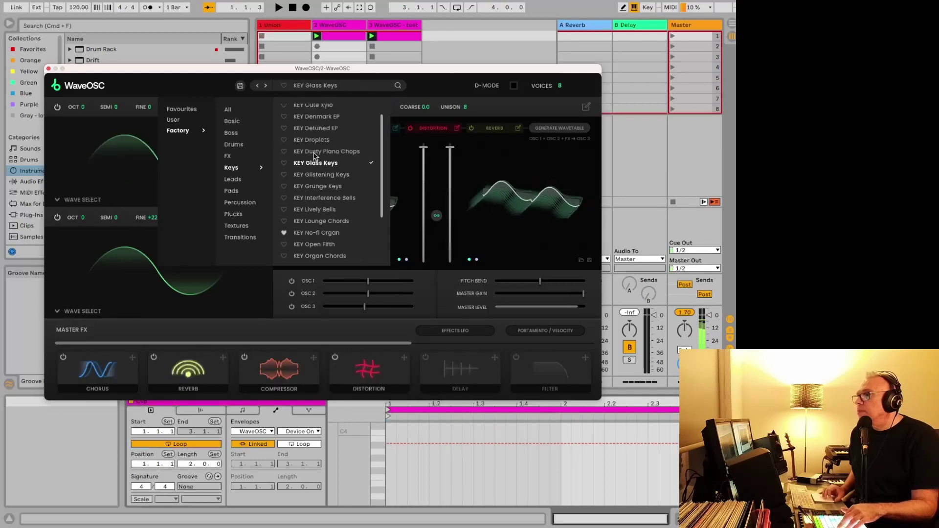
{"action": "left_click", "coordinate": [325, 155]}
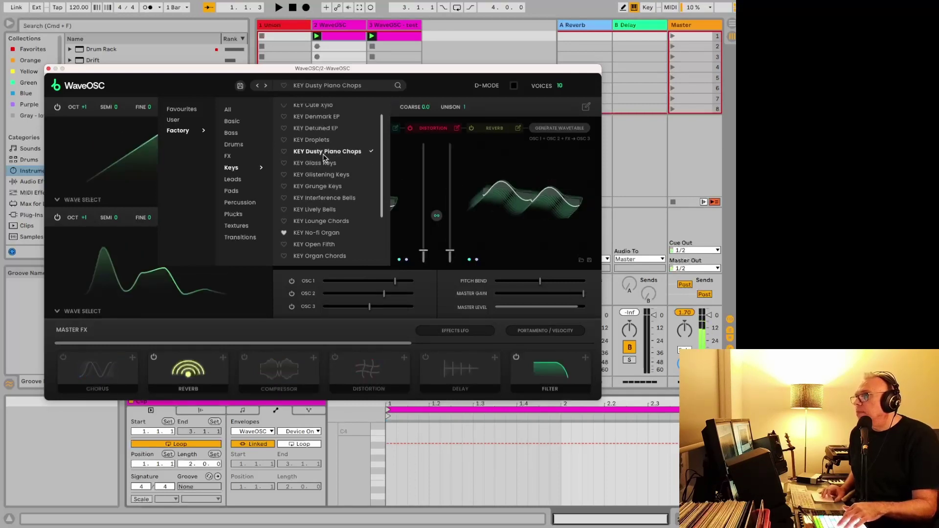
- Audition further keys presets, including KEY Open Fifth, KEY Denmark EP and KEY Detuned EP
{"action": "left_click", "coordinate": [322, 186]}
{"action": "left_click", "coordinate": [321, 245]}
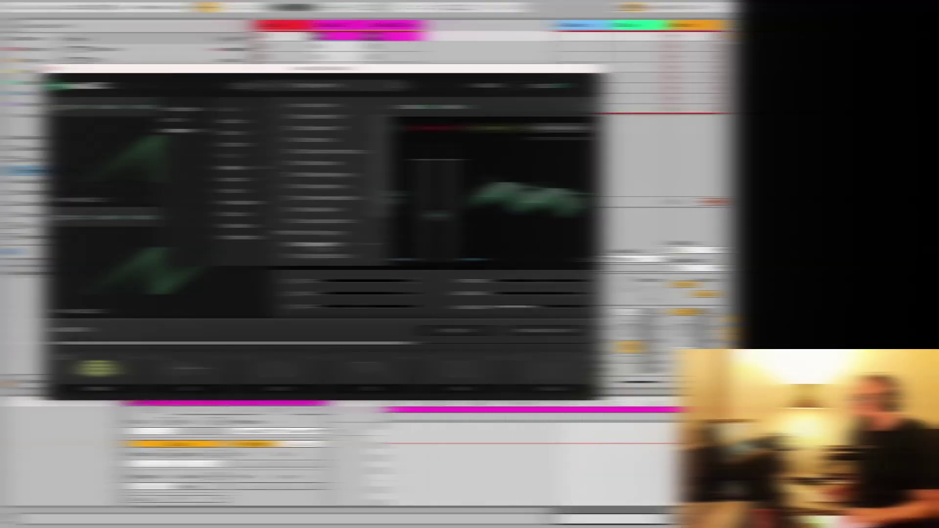
{"action": "left_click", "coordinate": [323, 132]}
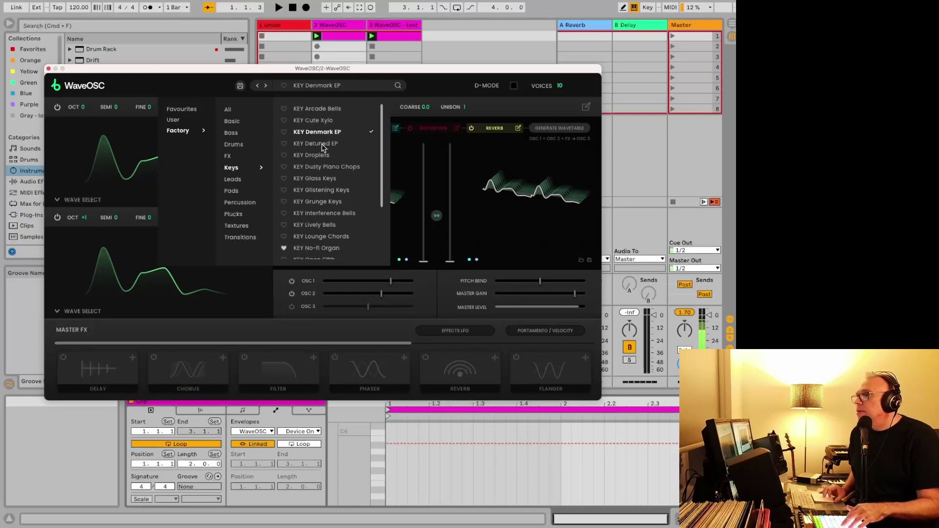
{"action": "left_click", "coordinate": [324, 145]}
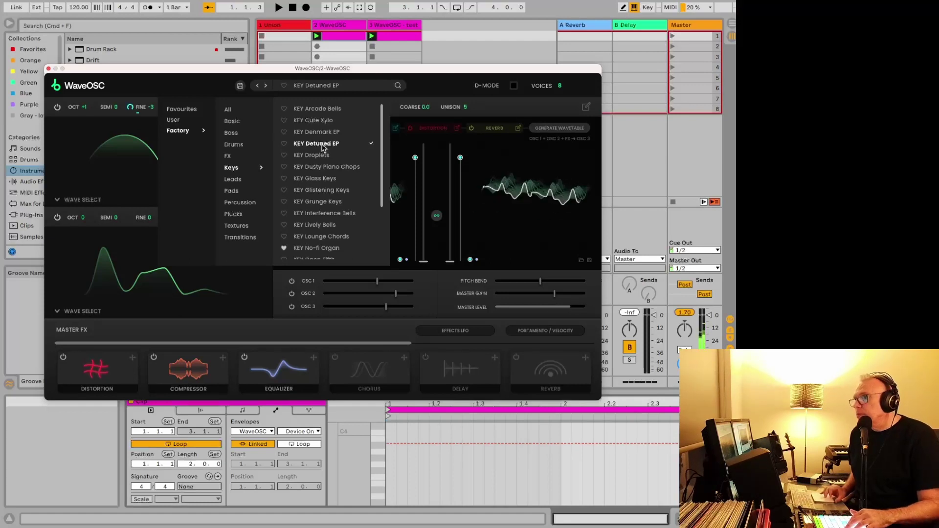
- Set the first oscillator's waveform in KEY Detuned EP to Organ
{"action": "left_click", "coordinate": [80, 204]}
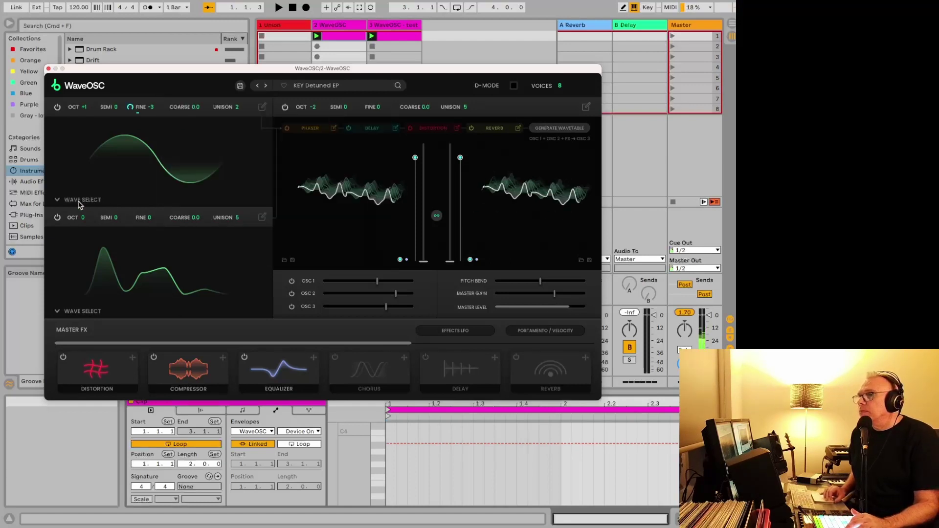
{"action": "left_click", "coordinate": [80, 205]}
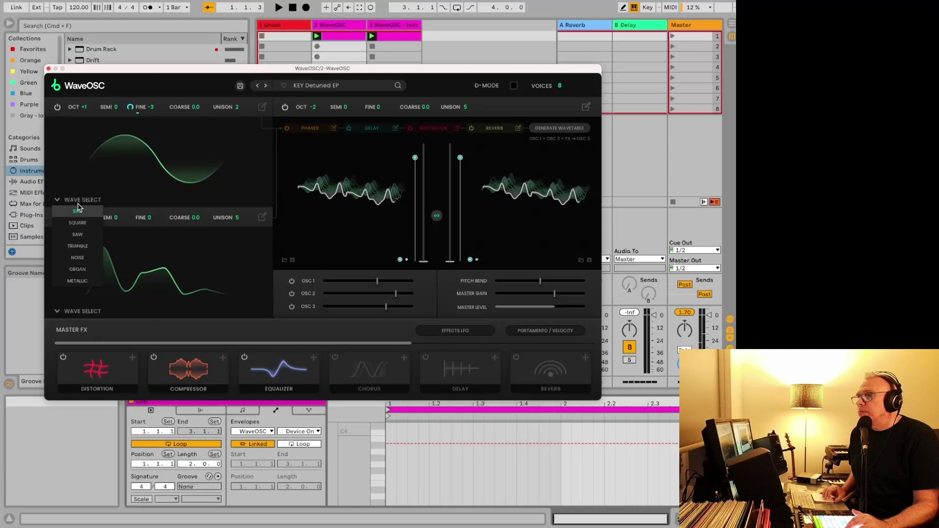
{"action": "left_click", "coordinate": [82, 269]}
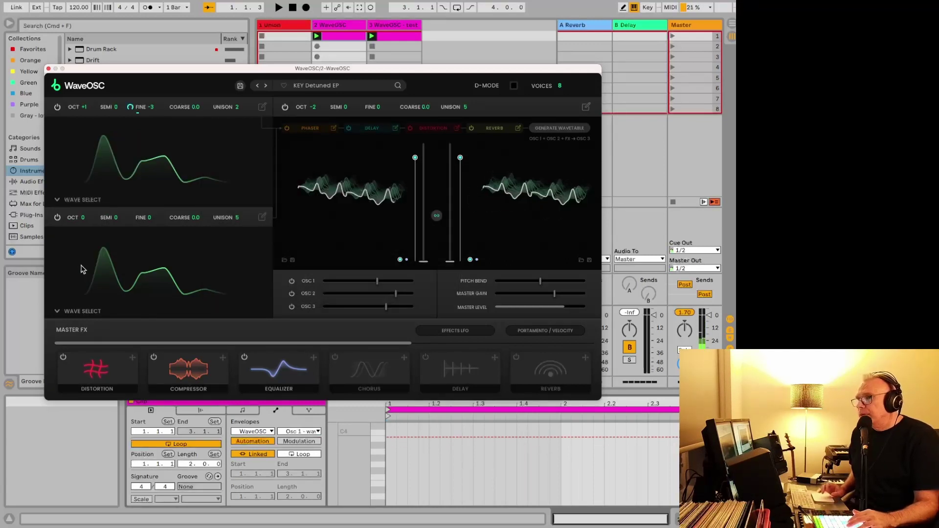
- Audition the factory keys presets KEY Lively Bells, KEY Lounge Chords, KEY Organical, KEY Thumb Piano and KEY Wonky Lo-fi
{"action": "left_click", "coordinate": [315, 86]}
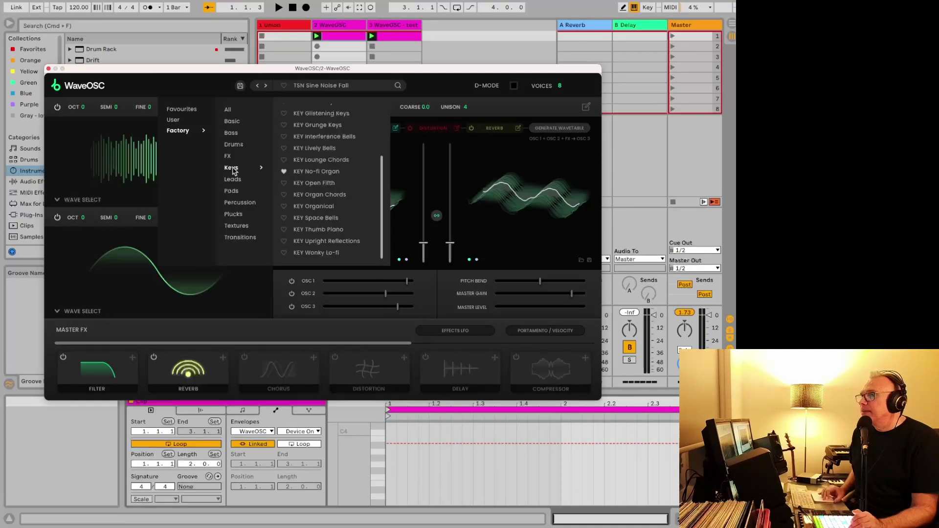
{"action": "left_click", "coordinate": [305, 148]}
{"action": "left_click", "coordinate": [311, 160]}
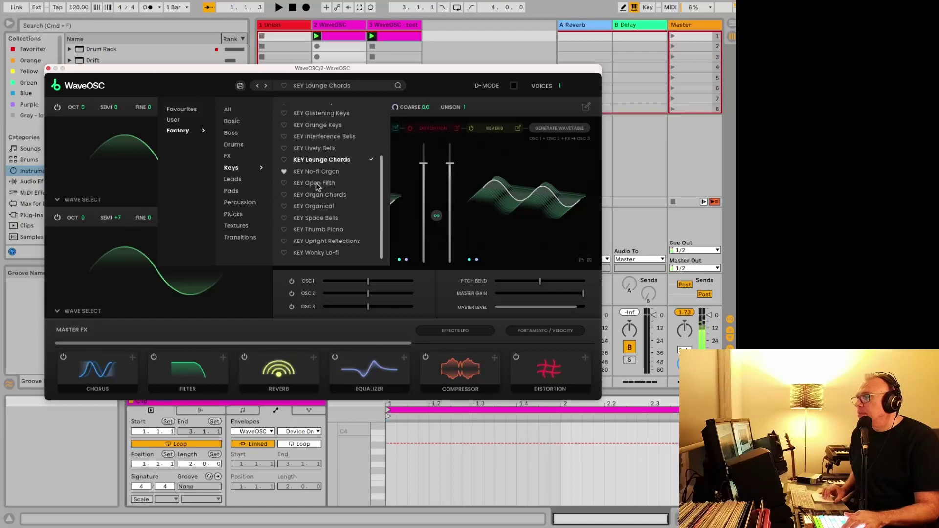
{"action": "left_click", "coordinate": [312, 207]}
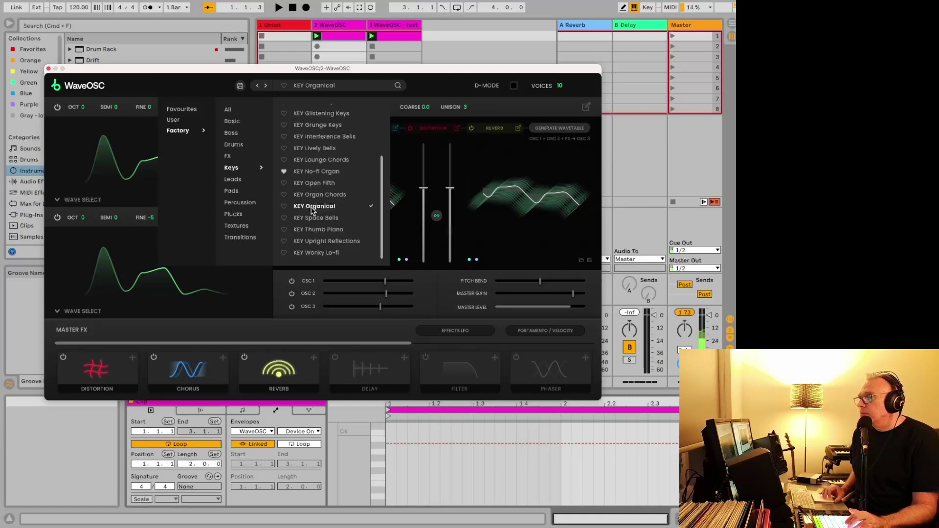
{"action": "left_click", "coordinate": [315, 229]}
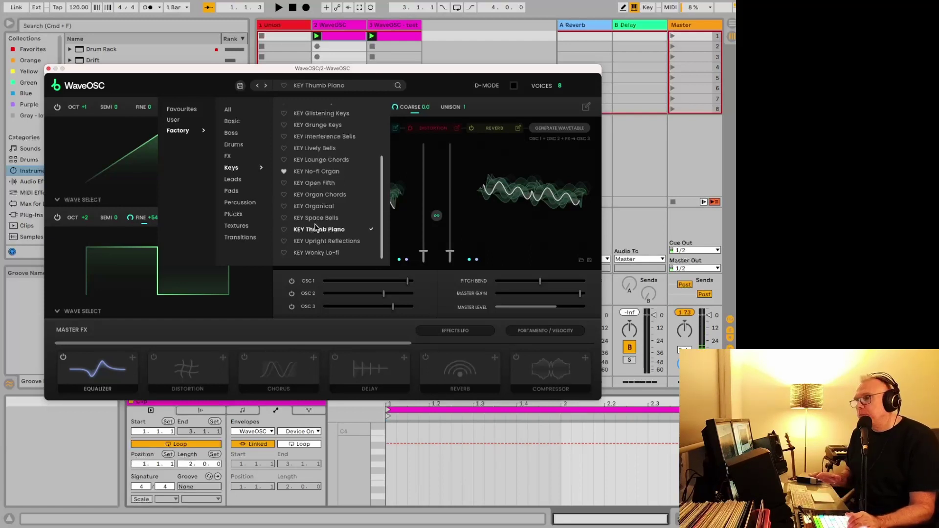
{"action": "left_click", "coordinate": [322, 253]}
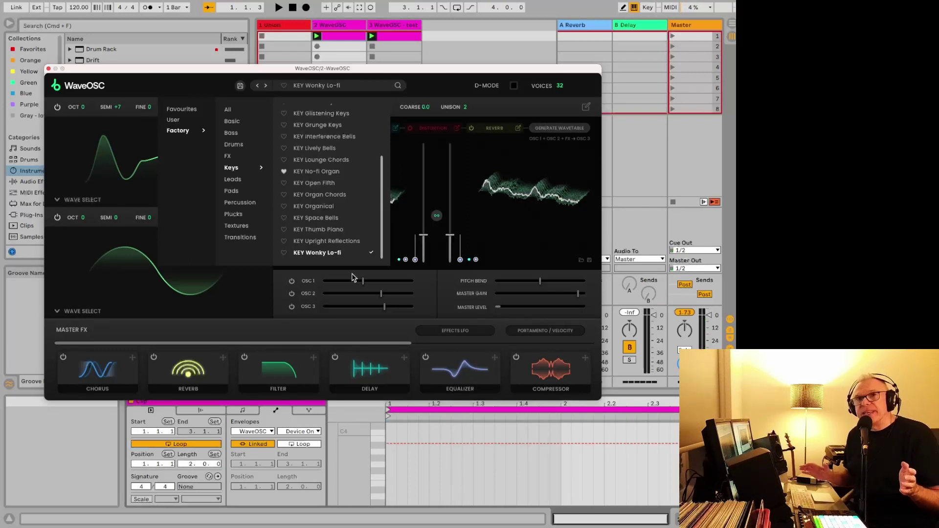
- Audition the factory drum presets DRM Dusty Drum Head, Electronic Shaker, Hi Hat, Hi Hat Filtered, Hi Hat Open and Hi Hat Sharp
{"action": "left_click", "coordinate": [234, 145]}
{"action": "left_click", "coordinate": [311, 143]}
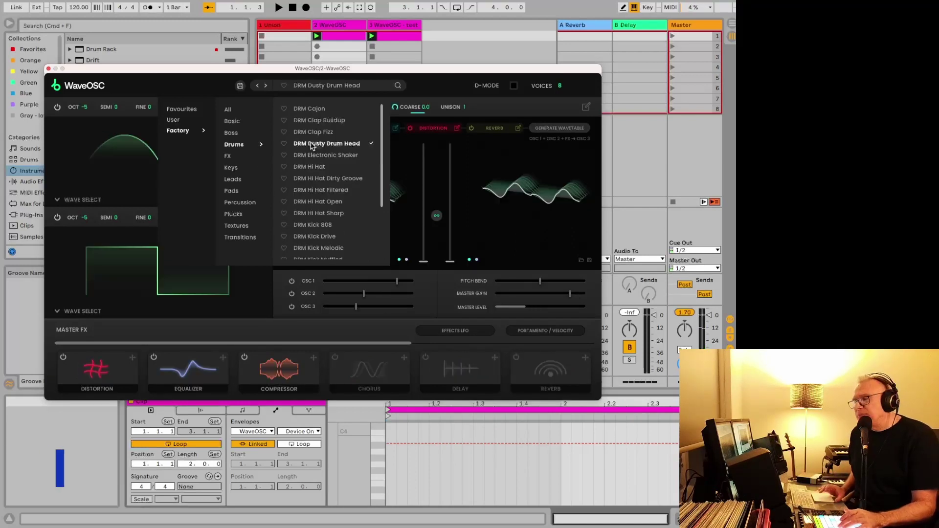
{"action": "left_click", "coordinate": [315, 156]}
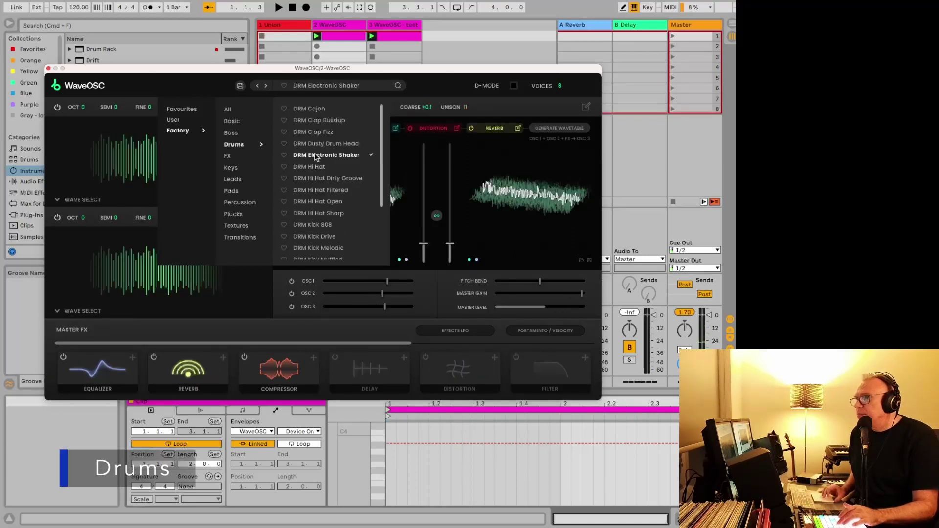
{"action": "left_click", "coordinate": [310, 167]}
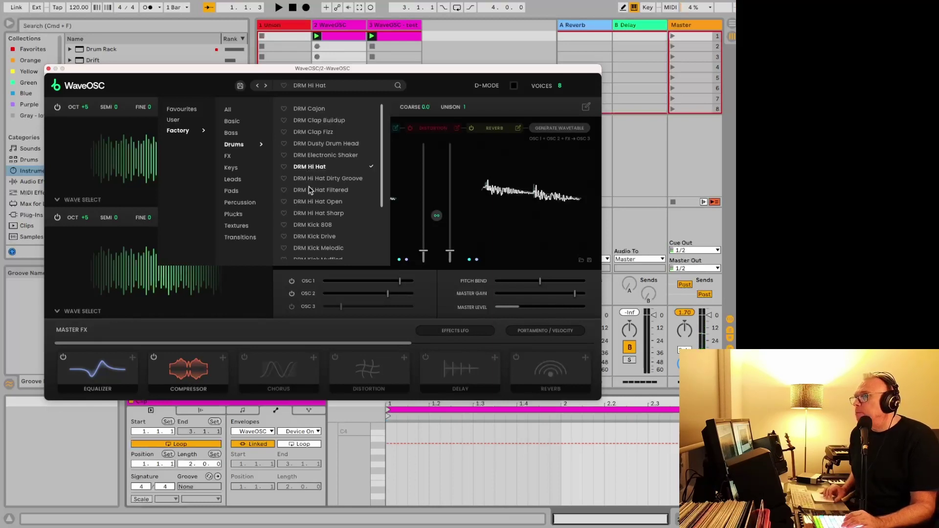
{"action": "left_click", "coordinate": [310, 193]}
{"action": "left_click", "coordinate": [307, 202]}
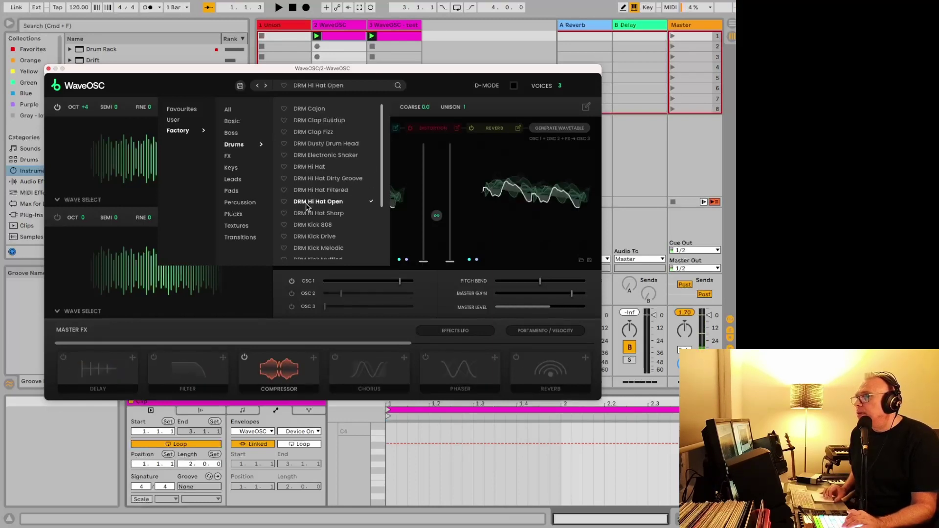
{"action": "left_click", "coordinate": [305, 214]}
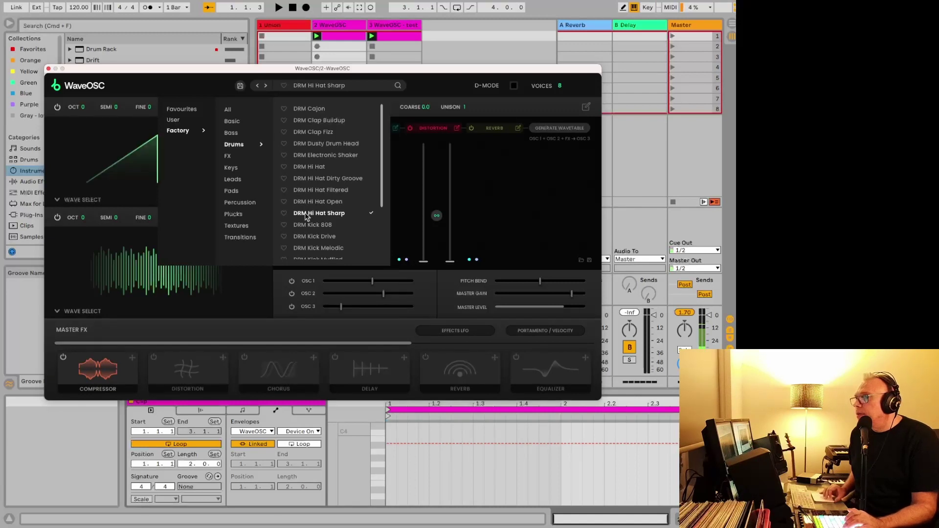
- Audition the factory kick drum presets DRM Kick 808, DRM Kick Drive and DRM Kick Melodic
{"action": "left_click", "coordinate": [306, 225]}
{"action": "left_click", "coordinate": [302, 238]}
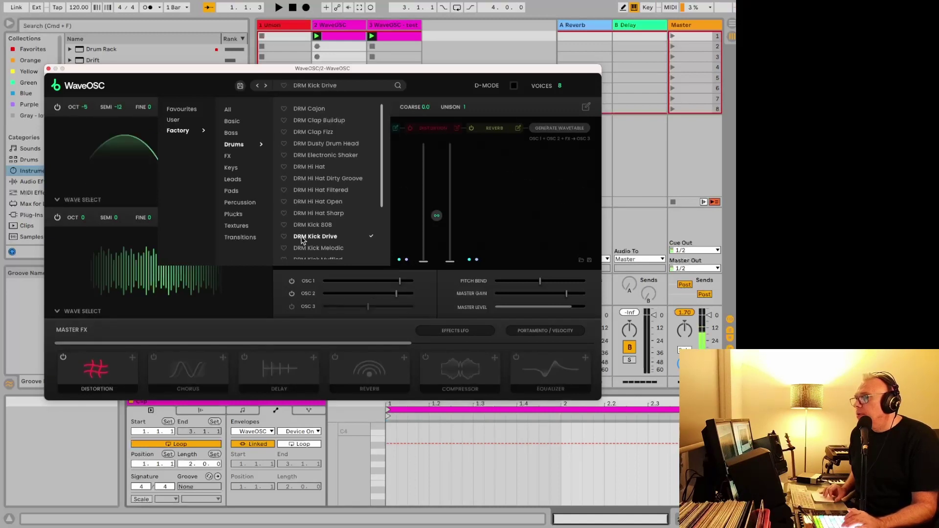
{"action": "left_click", "coordinate": [305, 249]}
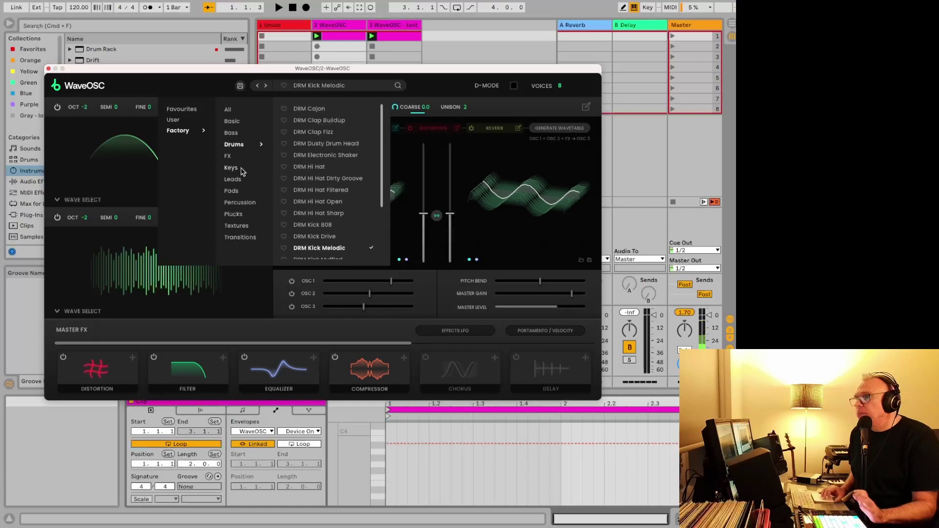
- Audition the factory bass preset BS All Encompassing
{"action": "left_click", "coordinate": [235, 133]}
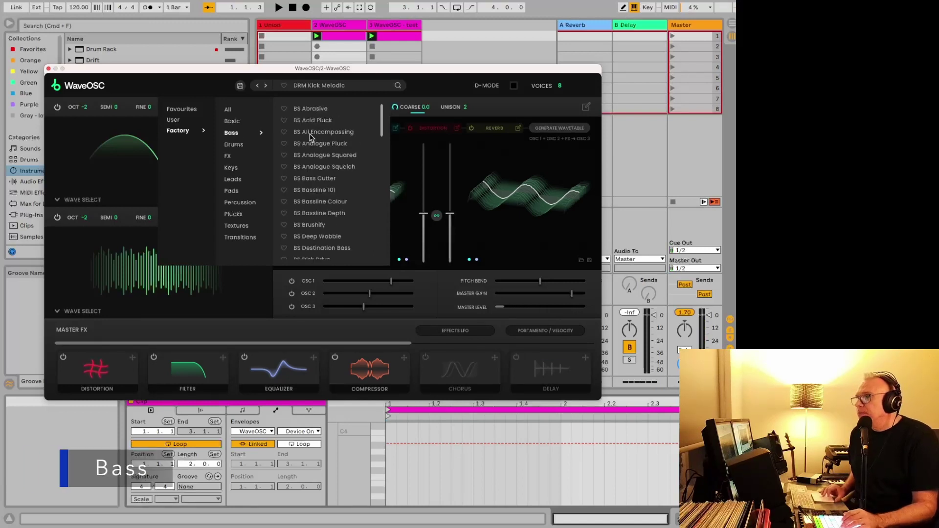
{"action": "left_click", "coordinate": [310, 133]}
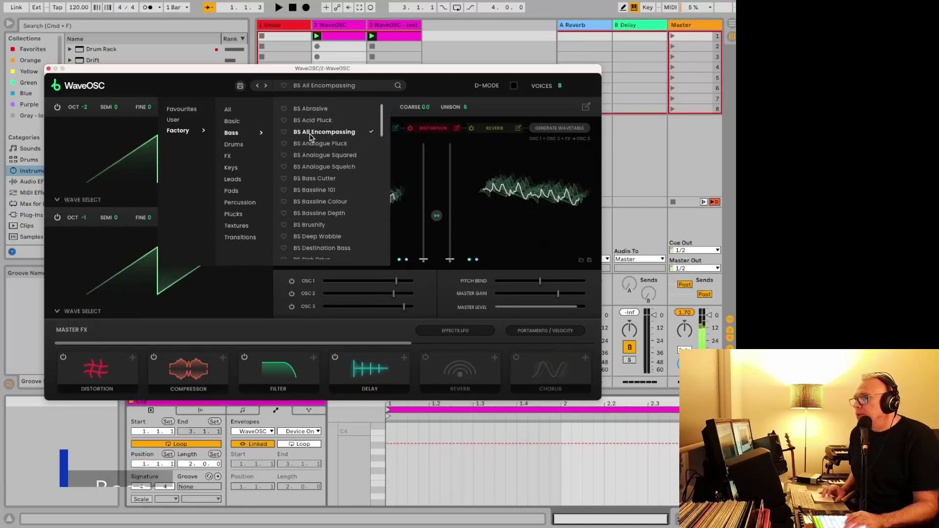
- Mark BS All Encompassing as a favourite and audition the factory bass presets BS Analogue Squared, BS Analogue Squelch and BS Bass Cutter
{"action": "left_click", "coordinate": [284, 132]}
{"action": "left_click", "coordinate": [309, 154]}
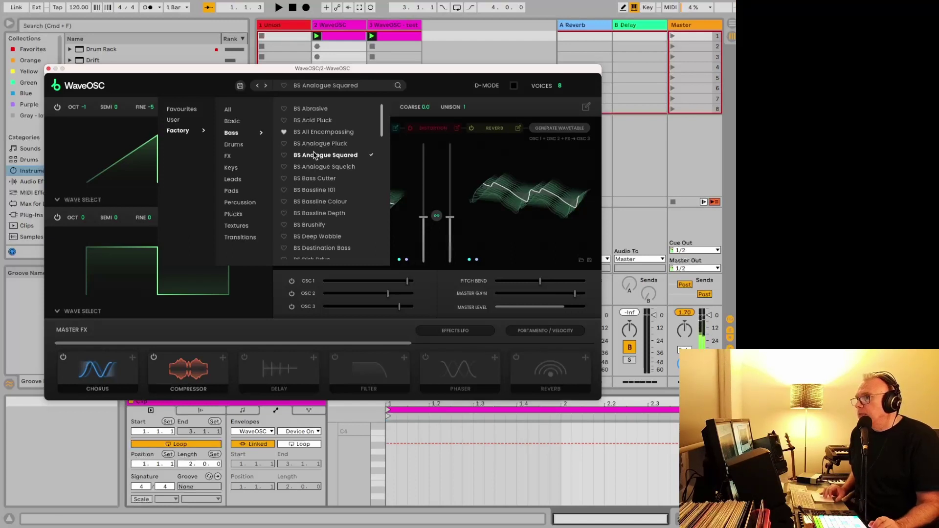
{"action": "left_click", "coordinate": [318, 166]}
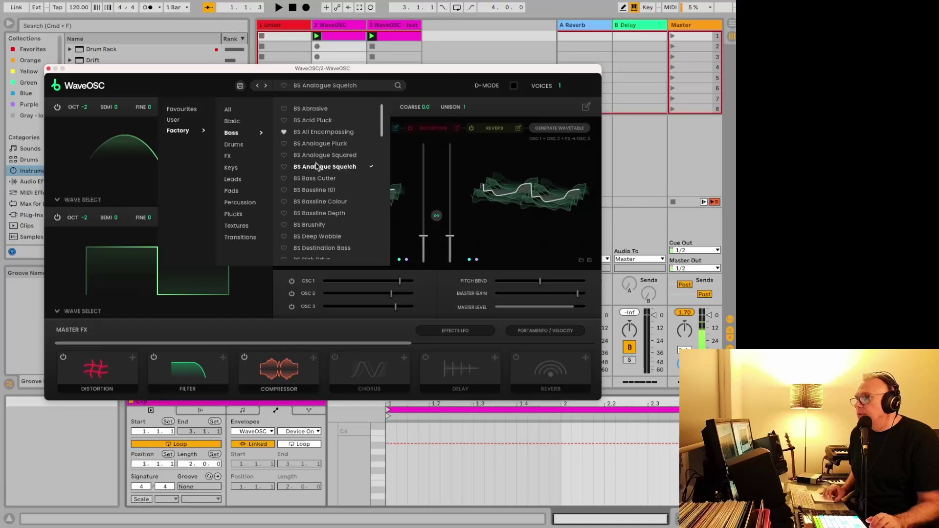
{"action": "left_click", "coordinate": [314, 179]}
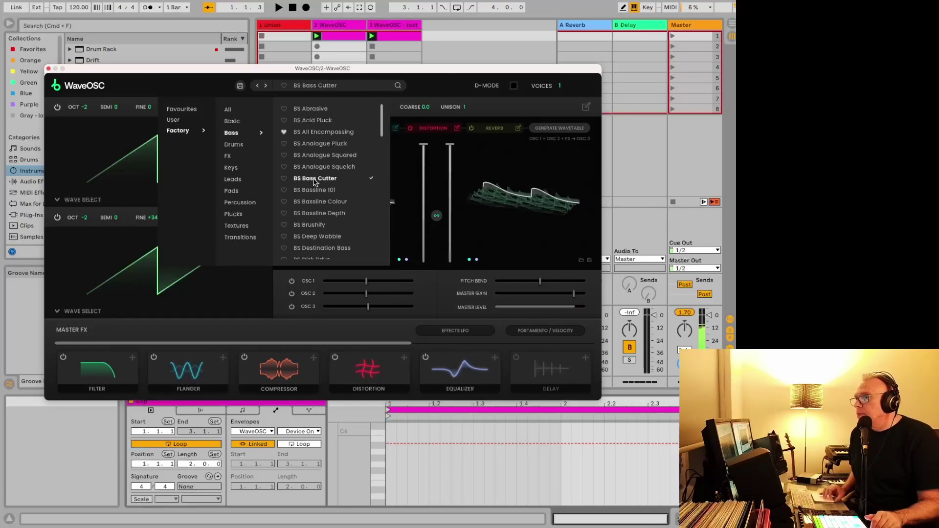
- Audition the factory bass presets BS Bassline 101, BS Bassline Colour, BS Bassline Depth and BS Brushify
{"action": "left_click", "coordinate": [312, 192]}
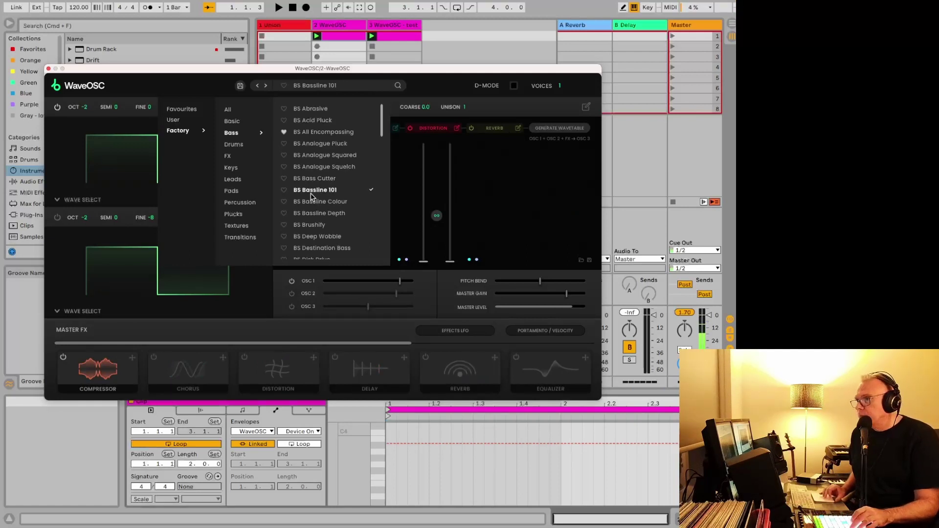
{"action": "left_click", "coordinate": [313, 203]}
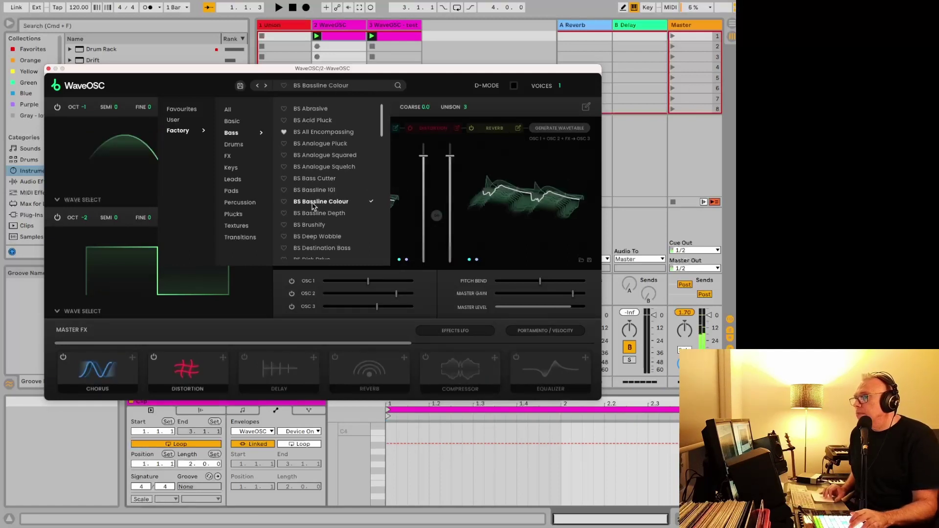
{"action": "left_click", "coordinate": [313, 214]}
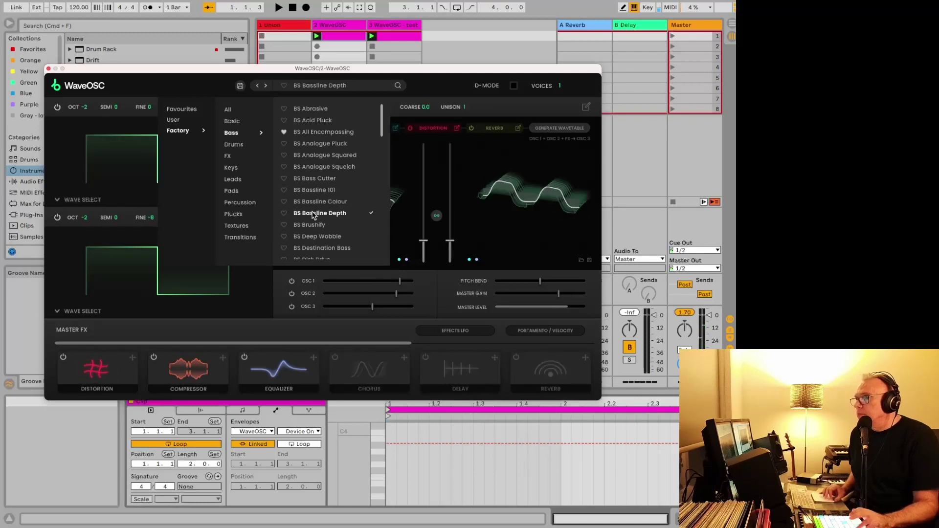
{"action": "left_click", "coordinate": [311, 226]}
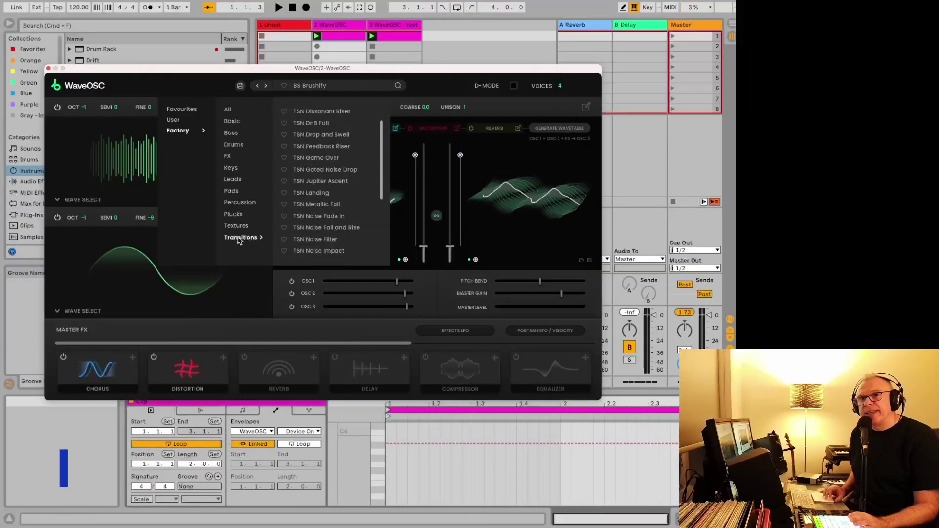
- Audition the factory transition presets TSN Gated Noise Drop, Jupiter Ascent, Landing, Noise Fall and Rise, Noise Filter and Noise Impact
{"action": "left_click", "coordinate": [329, 170]}
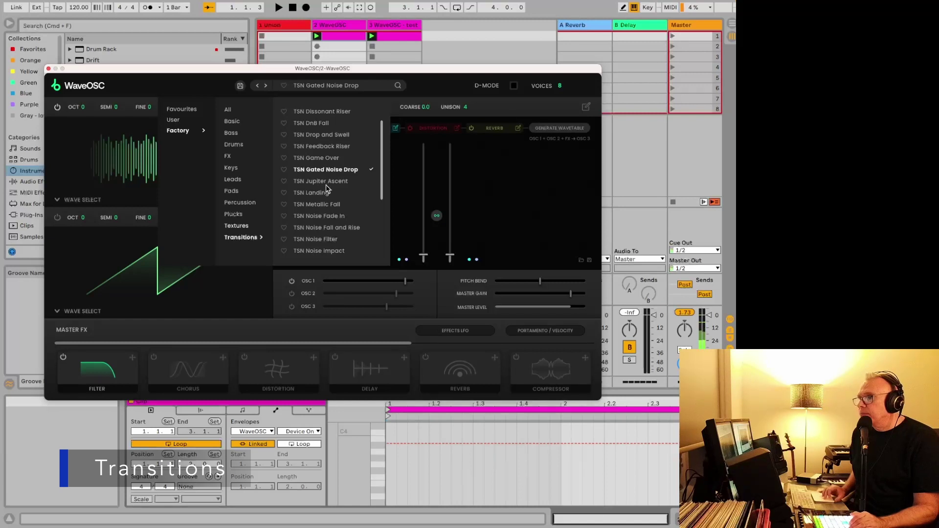
{"action": "left_click", "coordinate": [327, 182]}
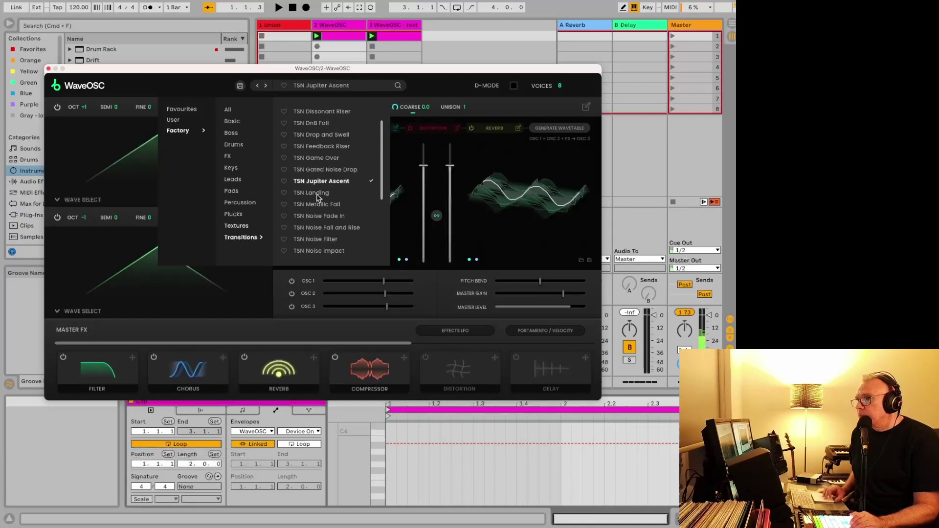
{"action": "left_click", "coordinate": [317, 192]}
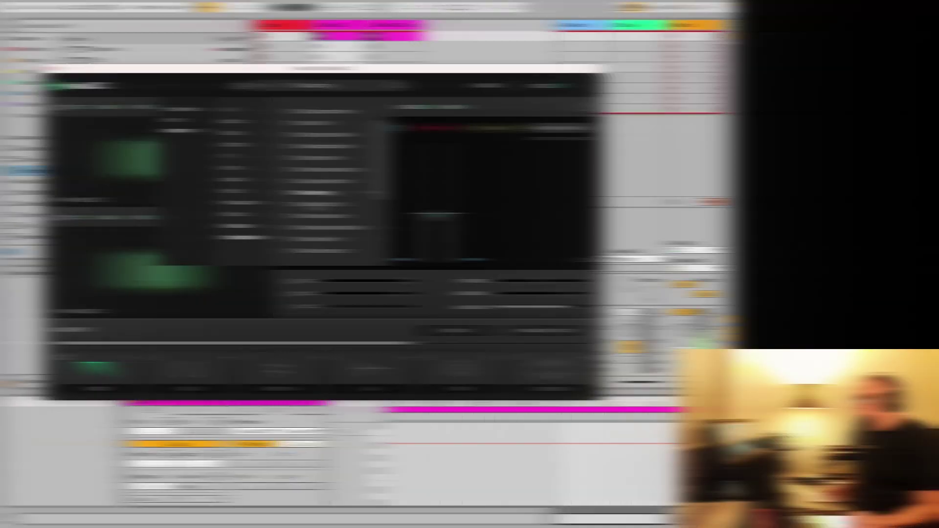
{"action": "left_click", "coordinate": [316, 228]}
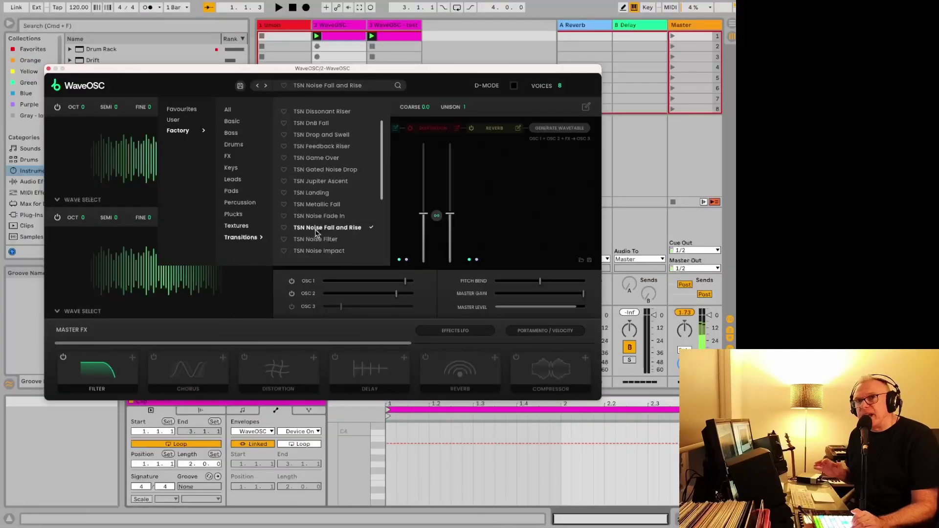
{"action": "left_click", "coordinate": [315, 243]}
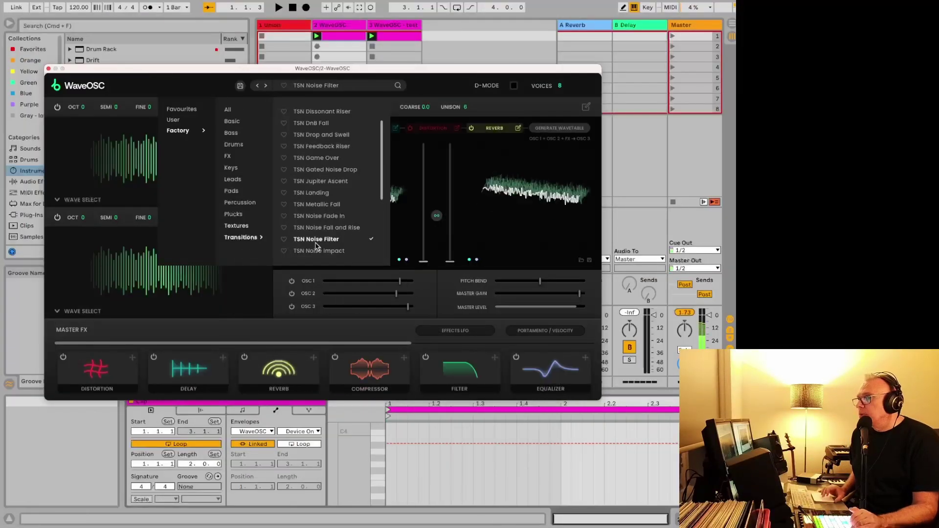
{"action": "left_click", "coordinate": [315, 251]}
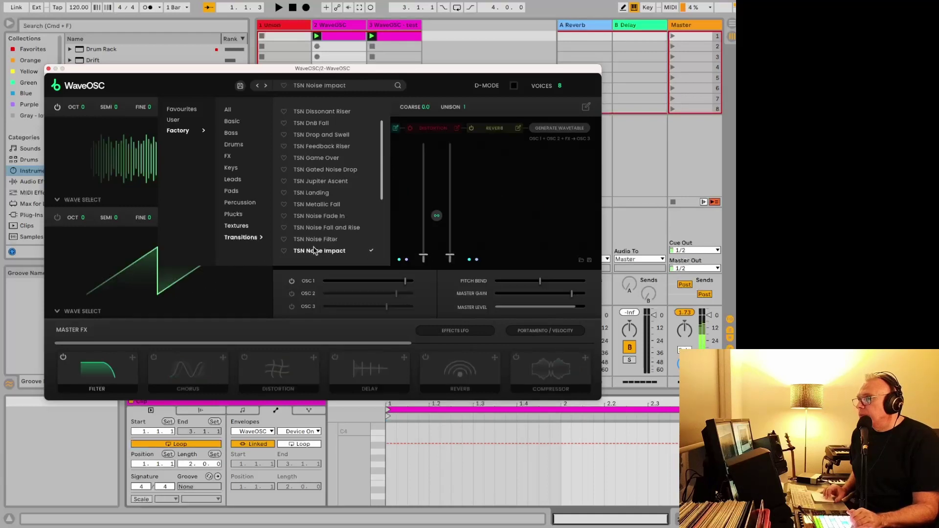
- Audition the factory transition presets TSN Rhythmic Drop and TSN Sine Noise Fall
{"action": "scroll", "coordinate": [316, 243], "scroll_direction": "down", "scroll_amount": 4}
{"action": "left_click", "coordinate": [315, 228]}
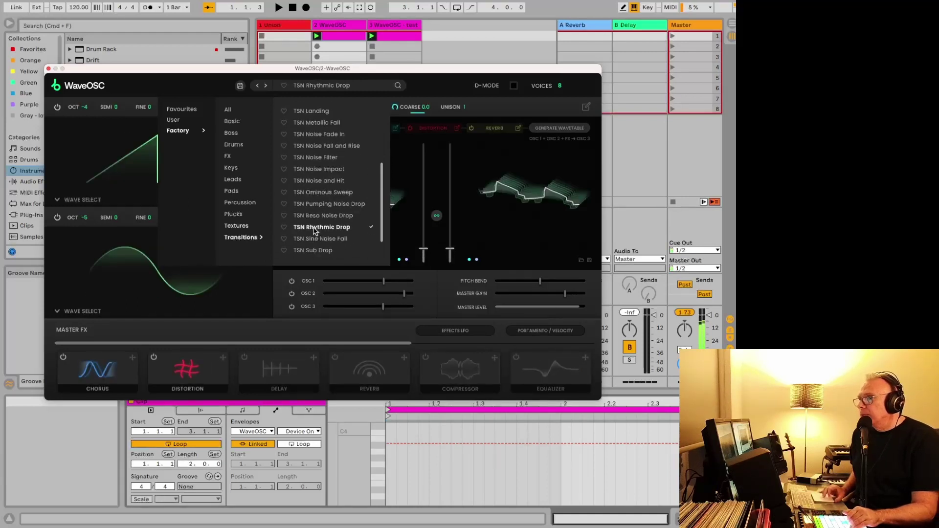
{"action": "left_click", "coordinate": [314, 239]}
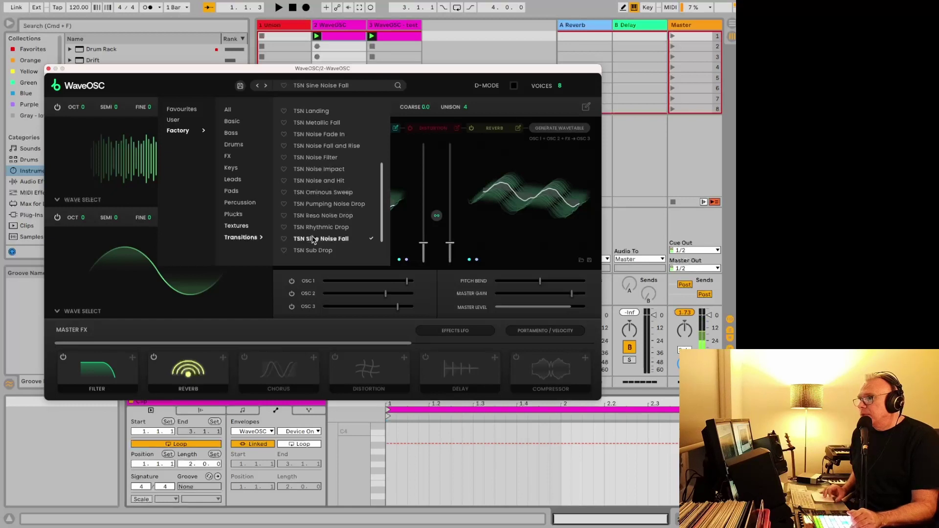